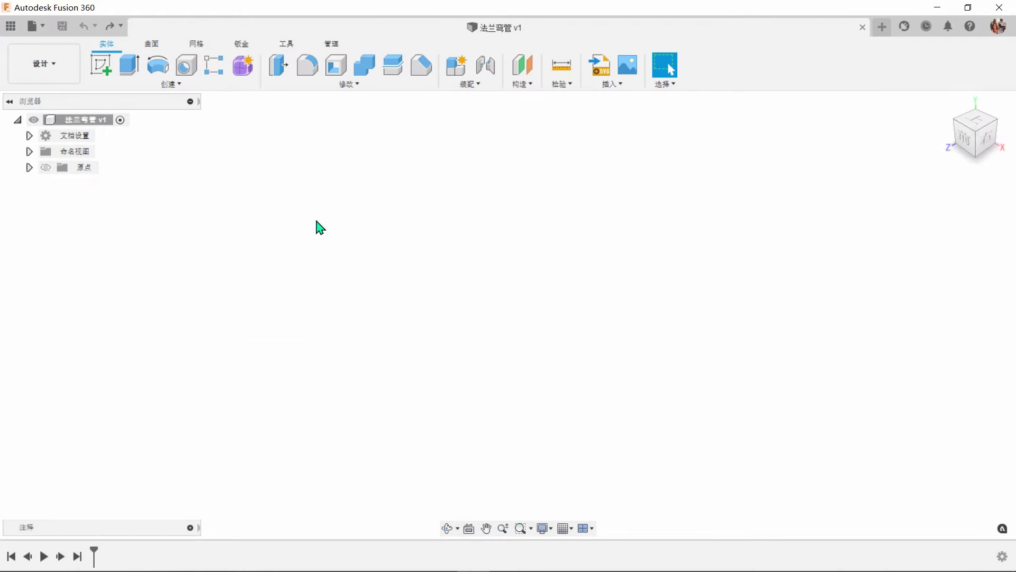
On the right plane, sketch an S-shaped path about 91 mm tall from the origin: vertical line, two opposing arcs, vertical line.
click(106, 77)
click(493, 316)
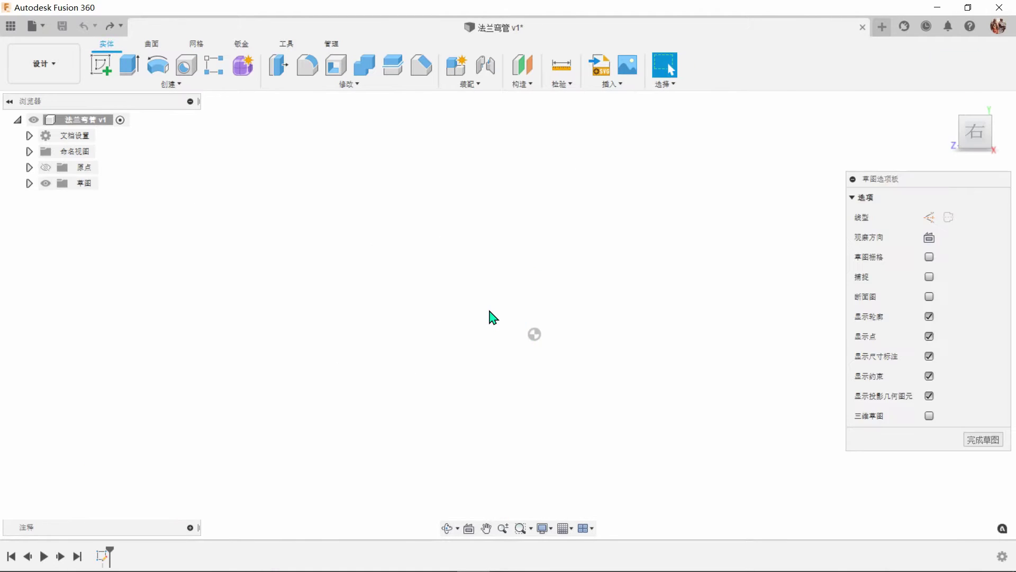
key(l)
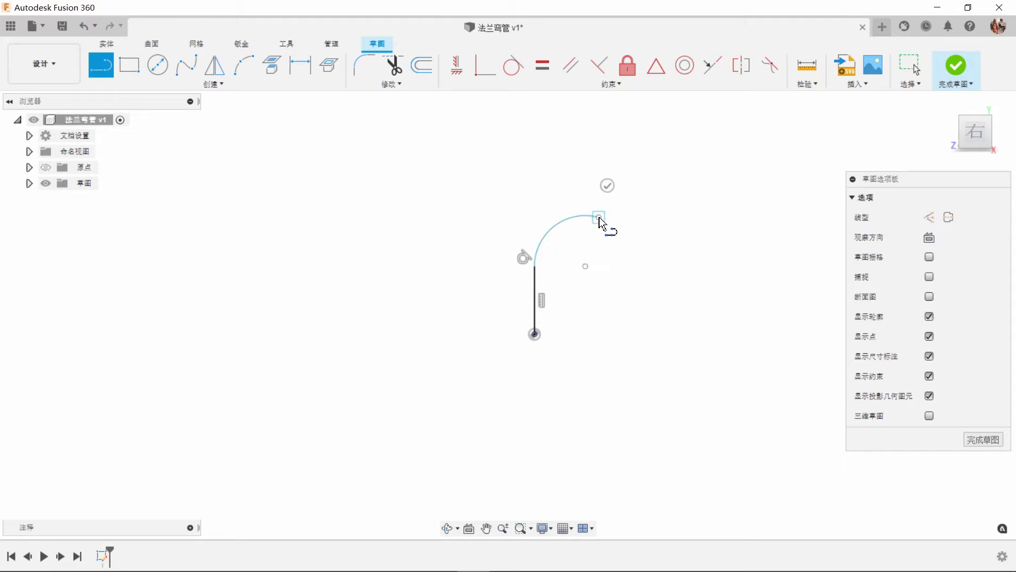
click(656, 164)
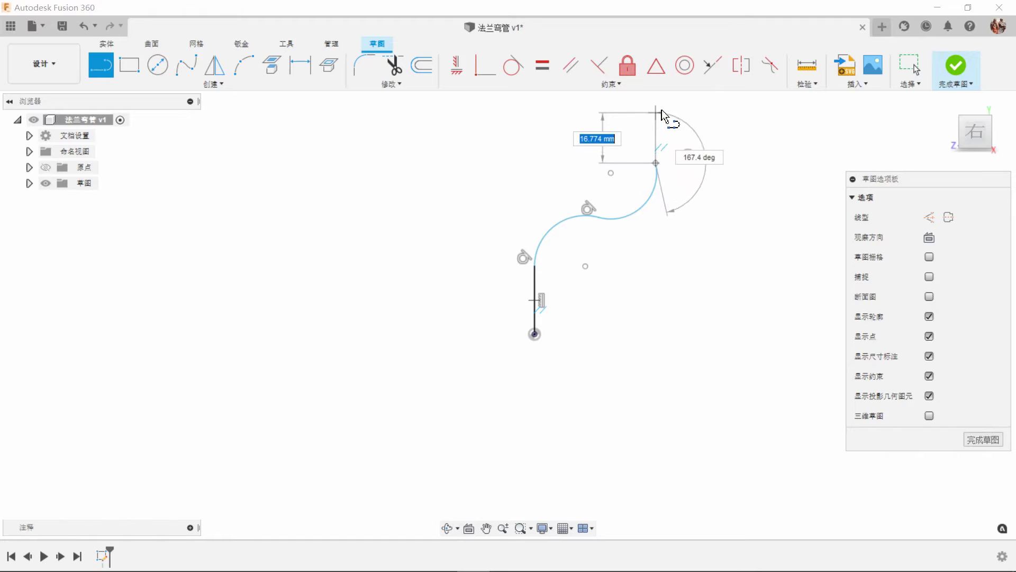
click(656, 103)
key(Escape)
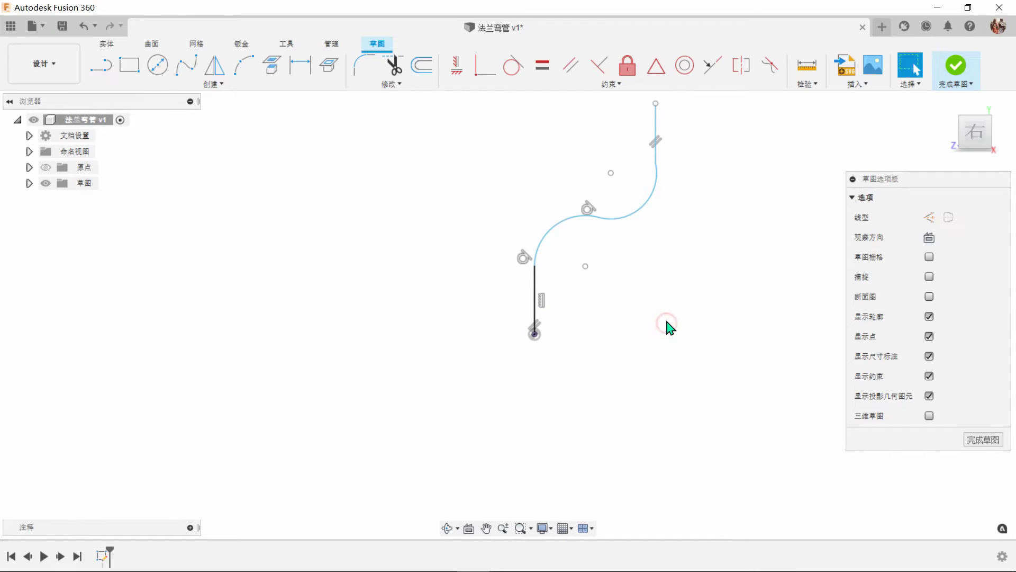
Make the upper arc tangent to the upper vertical line of the path.
mouse_move(647, 294)
middle_down()
mouse_move(576, 352)
mouse_move(527, 368)
middle_up()
scroll(515, 357, up, 1)
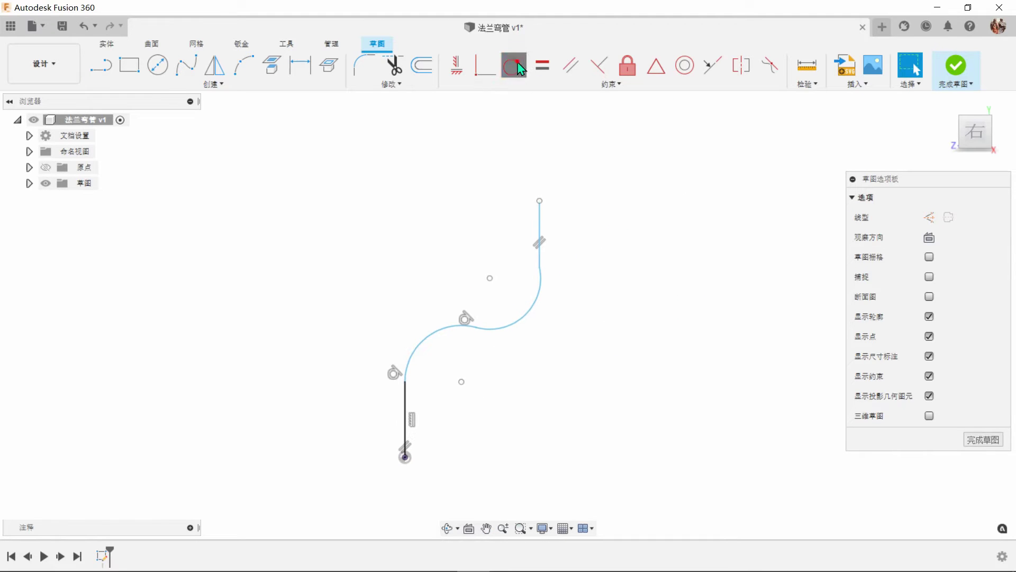
click(543, 278)
click(541, 260)
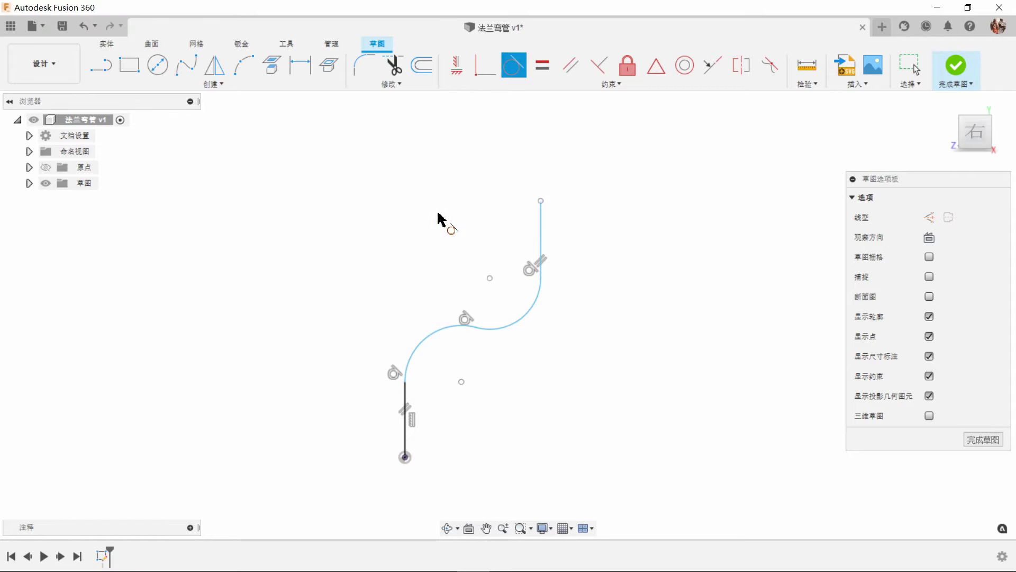
Dimension the path's overall height as 265 mm and its lower vertical line as 50 mm.
click(305, 74)
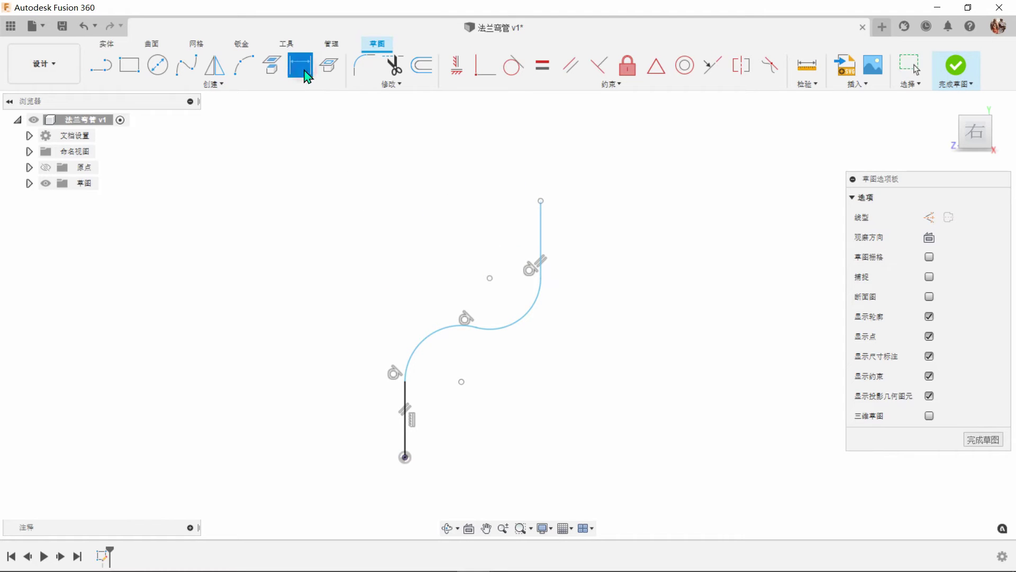
click(406, 456)
click(662, 293)
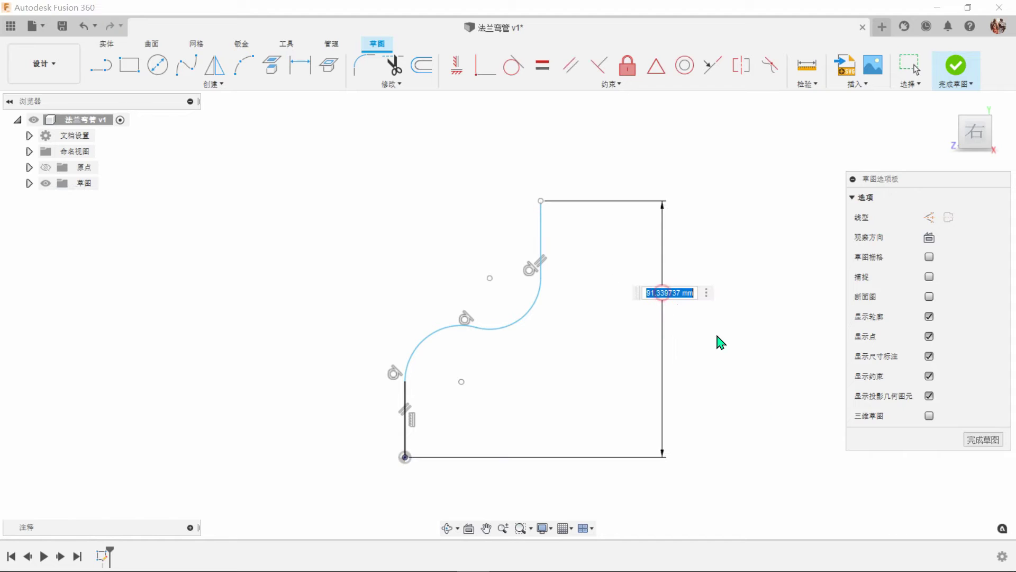
key(Return)
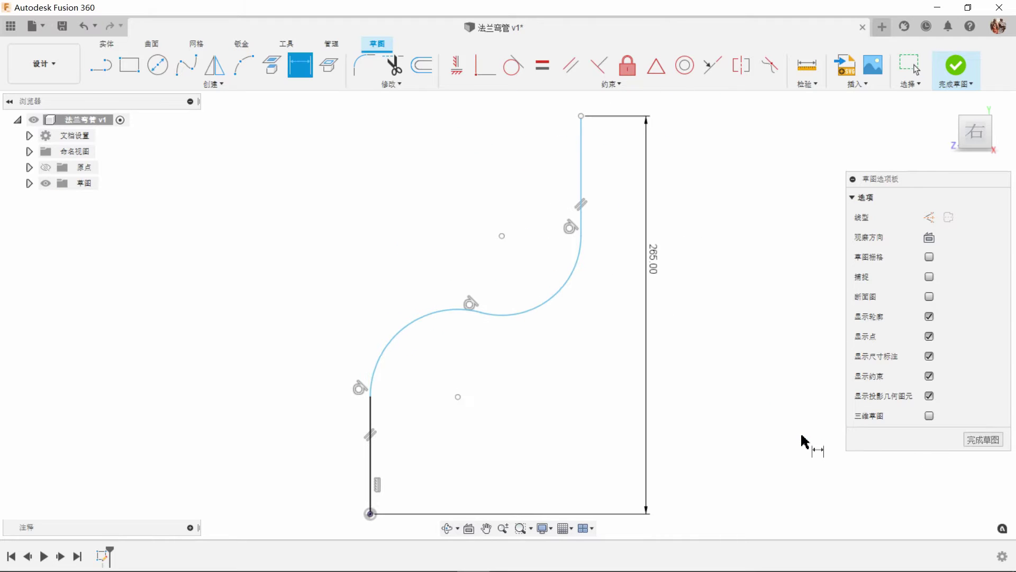
click(286, 456)
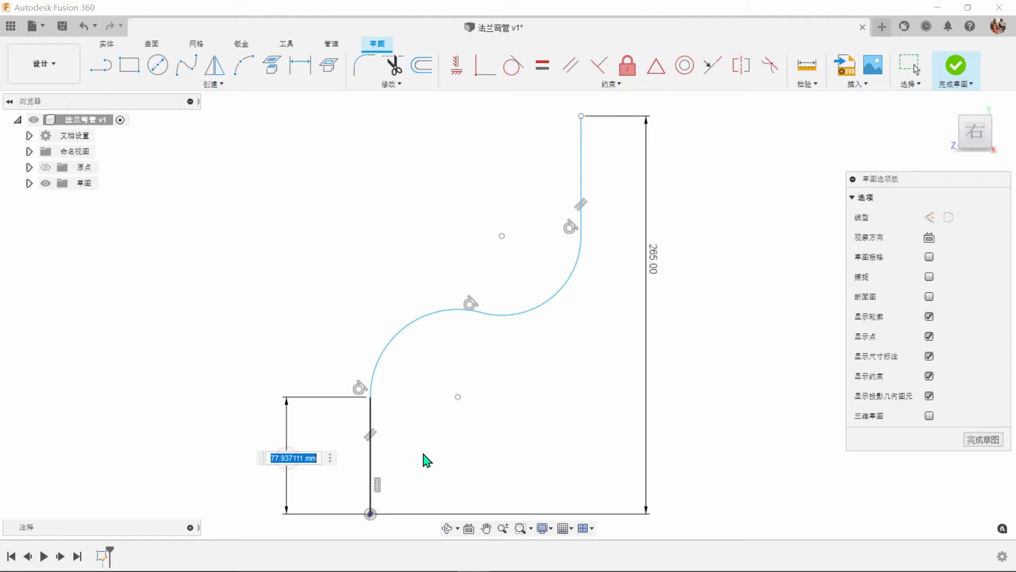
key(Return)
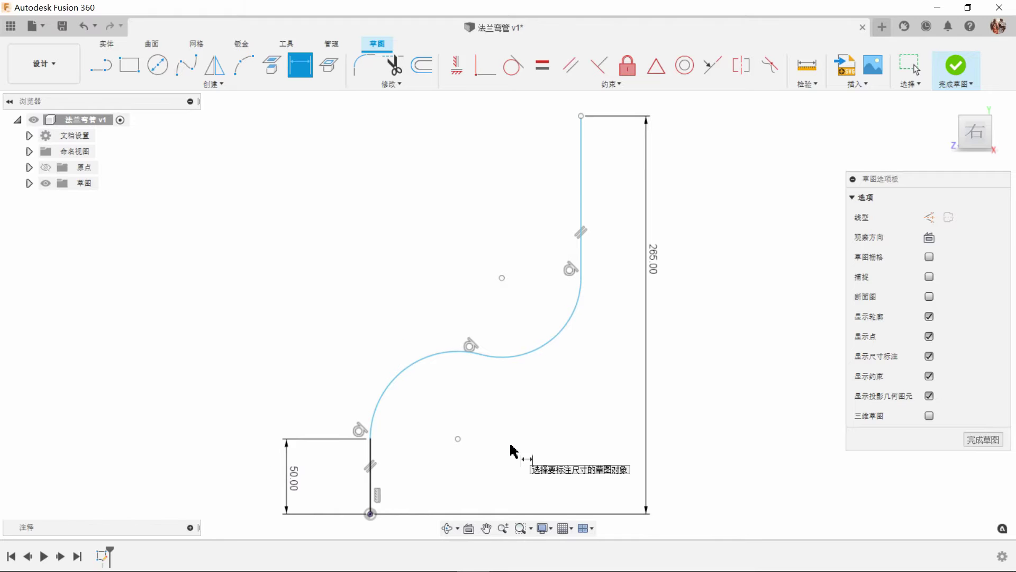
Dimension the horizontal distance between the two vertical lines as 50 mm.
click(371, 482)
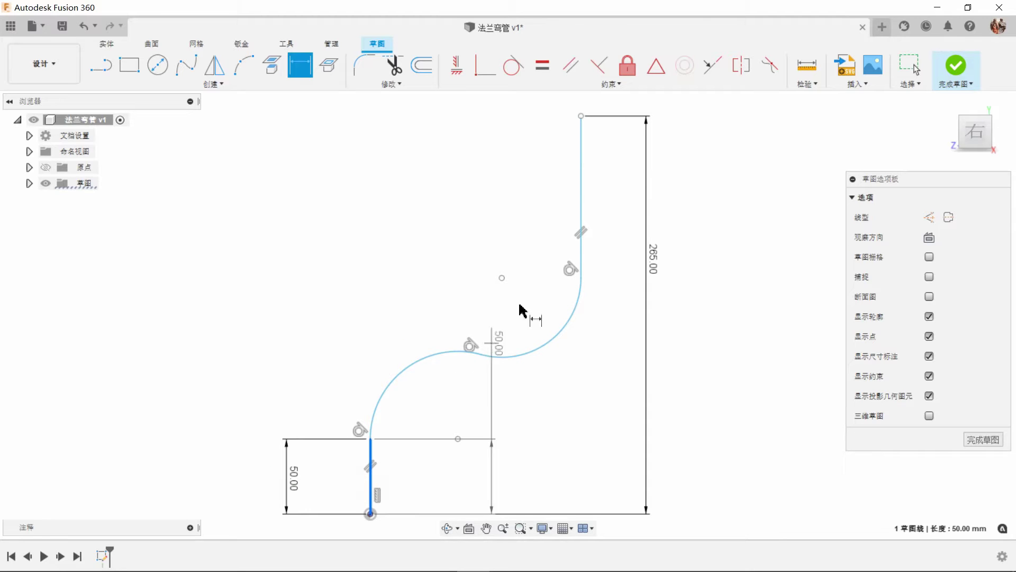
click(580, 193)
click(433, 137)
text(5)
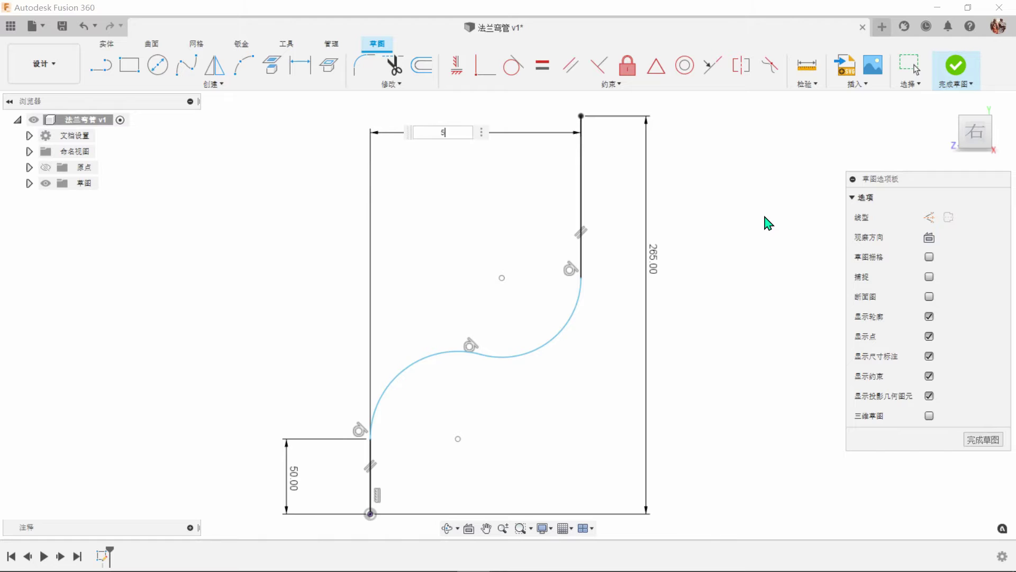
text(0)
key(Return)
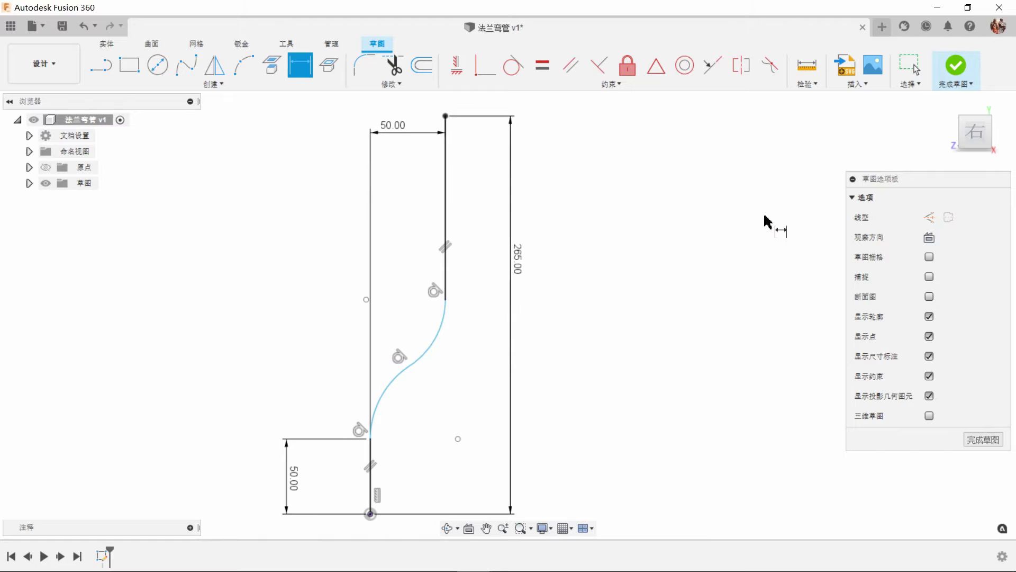
Dimension both arcs of the path with a 60 mm radius and finish the sketch.
click(388, 388)
click(415, 406)
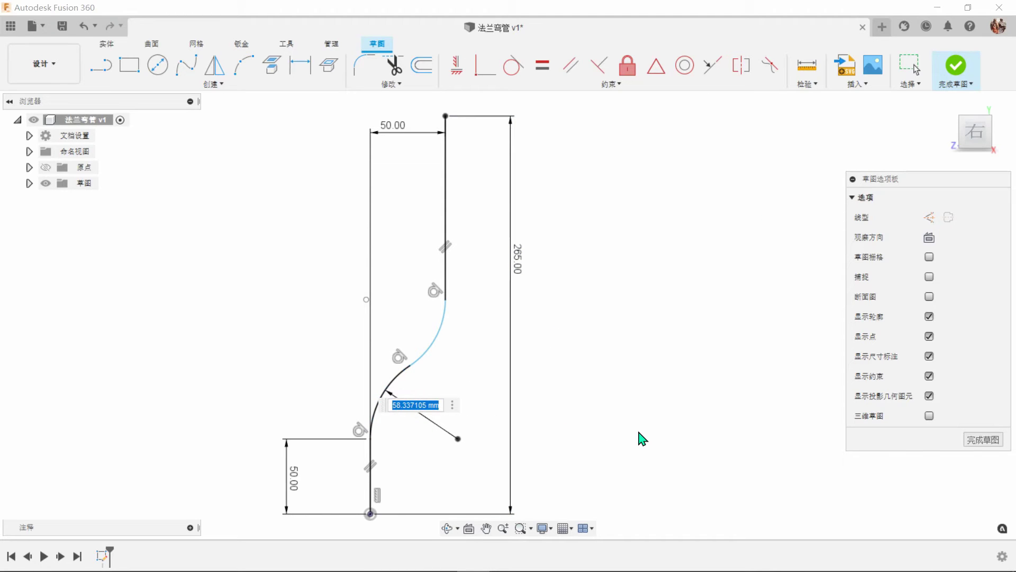
text(60)
key(Return)
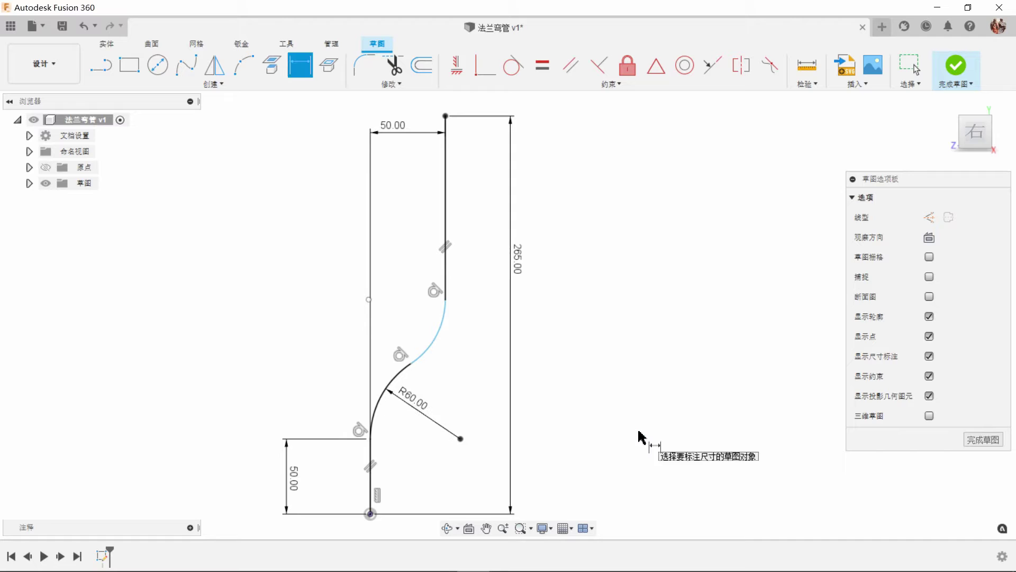
click(441, 337)
click(403, 318)
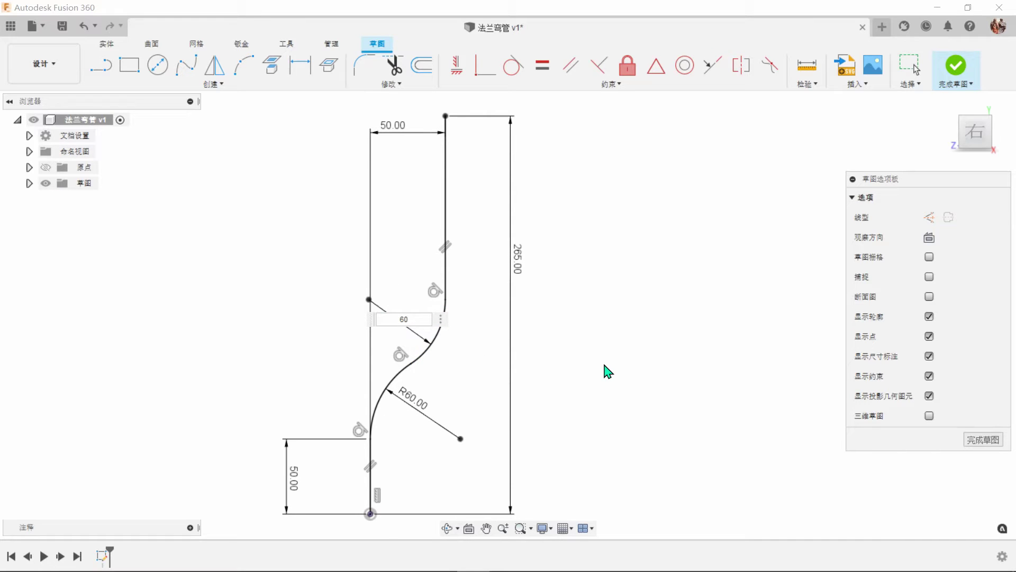
text(60)
key(Return)
scroll(635, 360, down, 1)
click(956, 65)
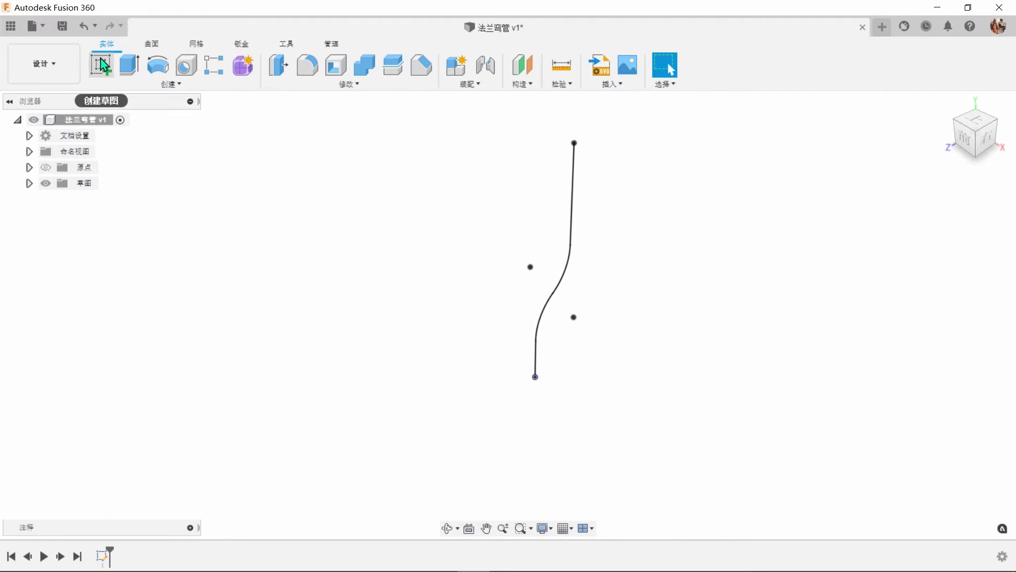
On the front plane, sketch a bend about 355 mm wide from the origin: vertical line, tangent arc, horizontal line.
click(102, 66)
click(578, 367)
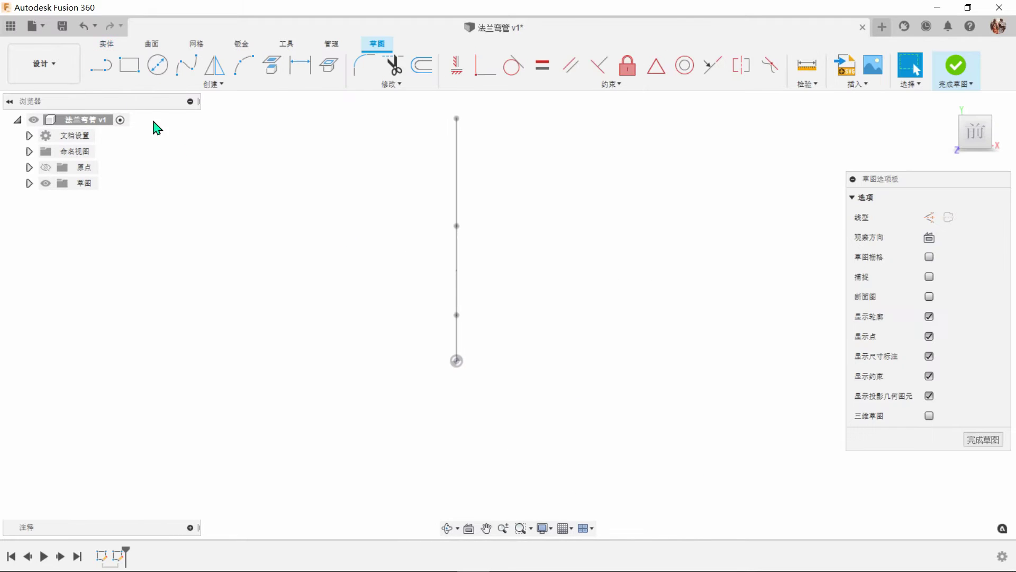
key(l)
click(459, 361)
scroll(459, 366, down, 2)
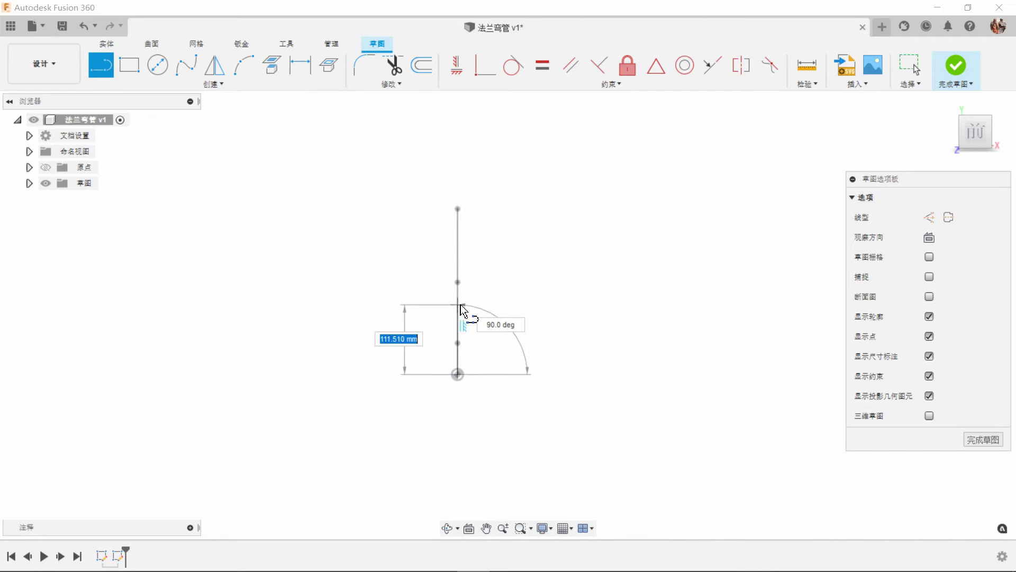
drag(459, 297, 595, 201)
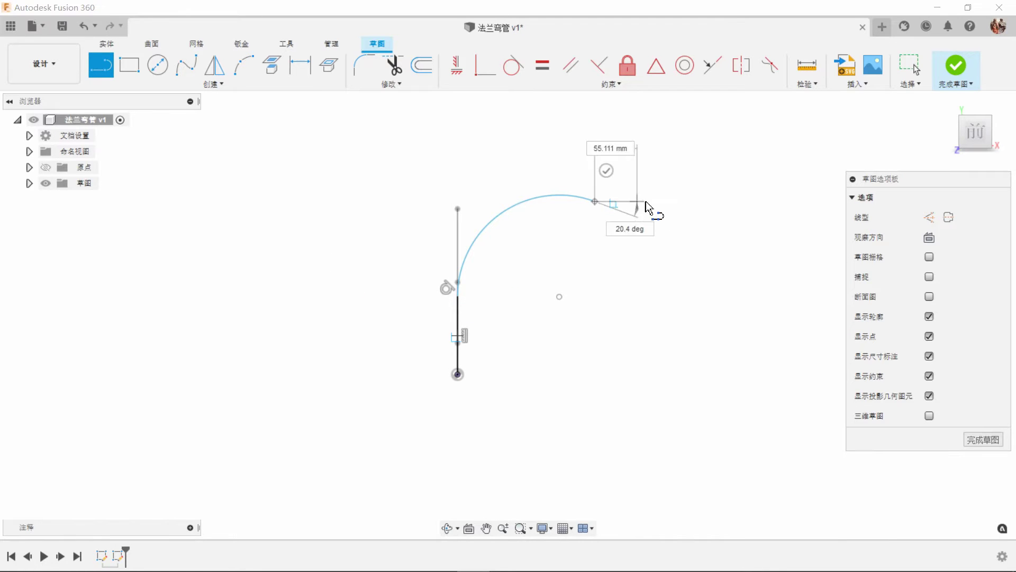
click(680, 202)
click(679, 234)
right_click(630, 297)
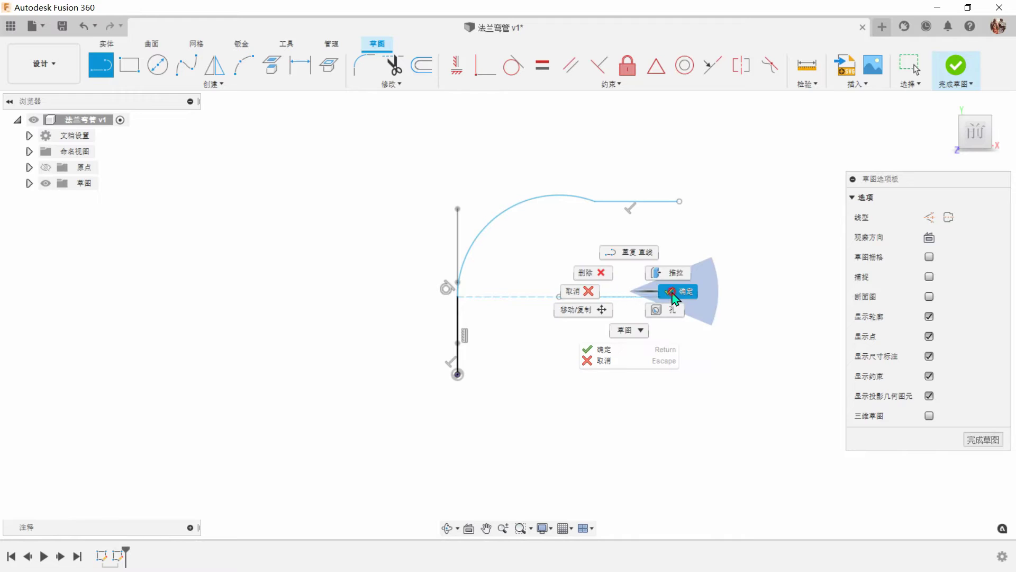
key(Escape)
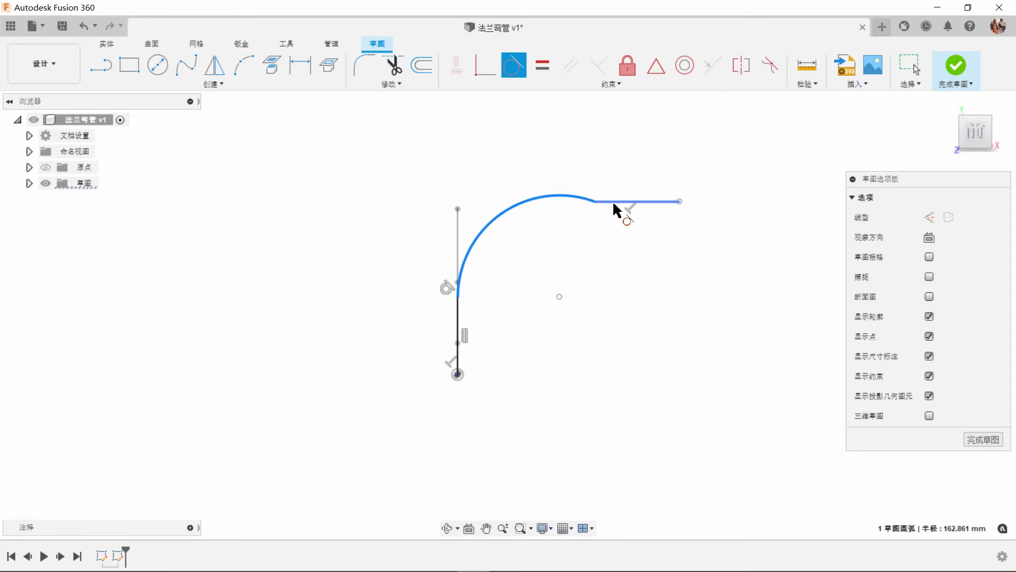
Make the arc tangent to the horizontal line at the end of the bend.
click(614, 202)
right_click(597, 275)
click(629, 278)
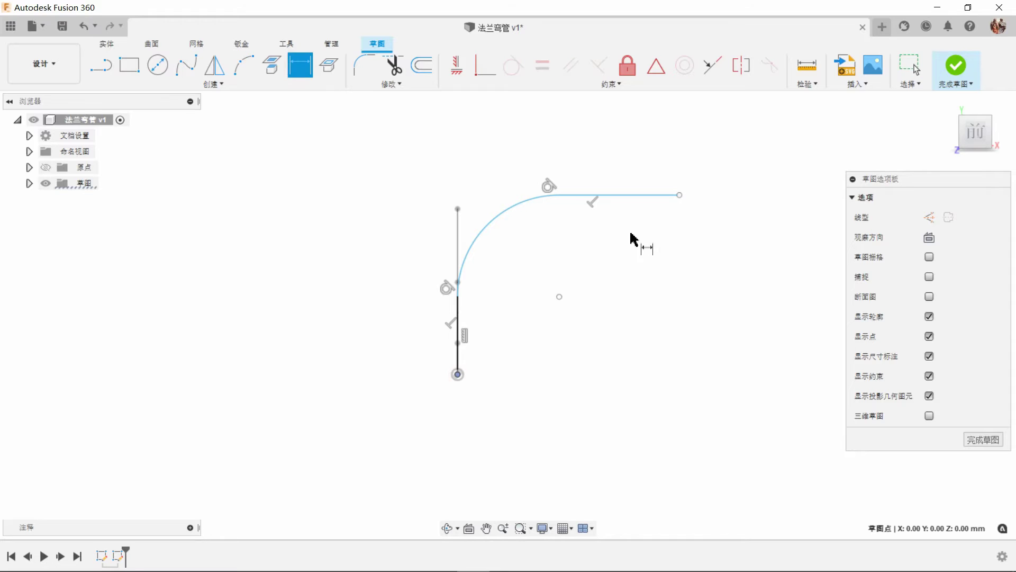
Dimension the bend as 100 mm wide and 150 mm high from the origin.
click(680, 195)
click(458, 375)
click(504, 435)
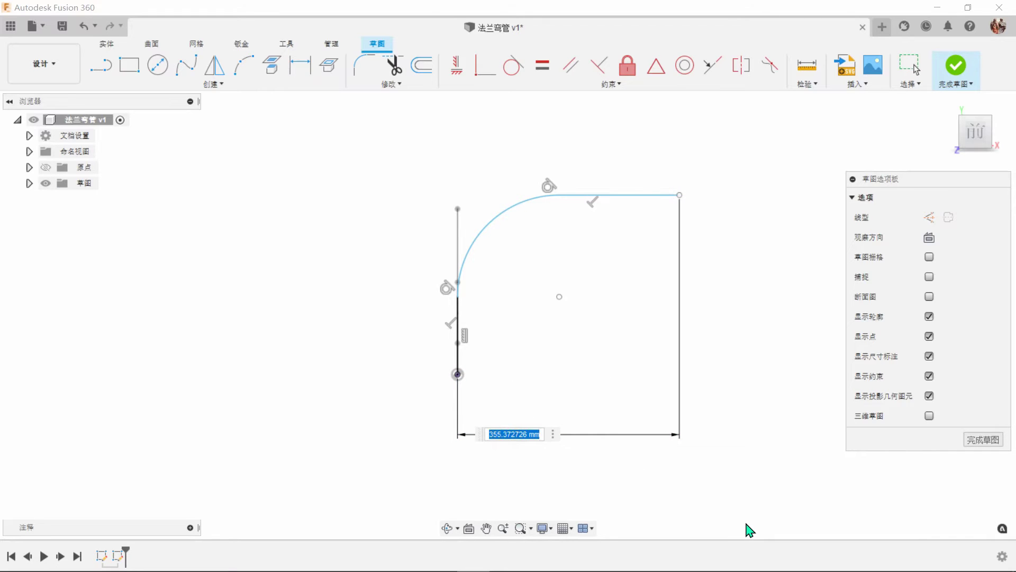
text(100)
key(Return)
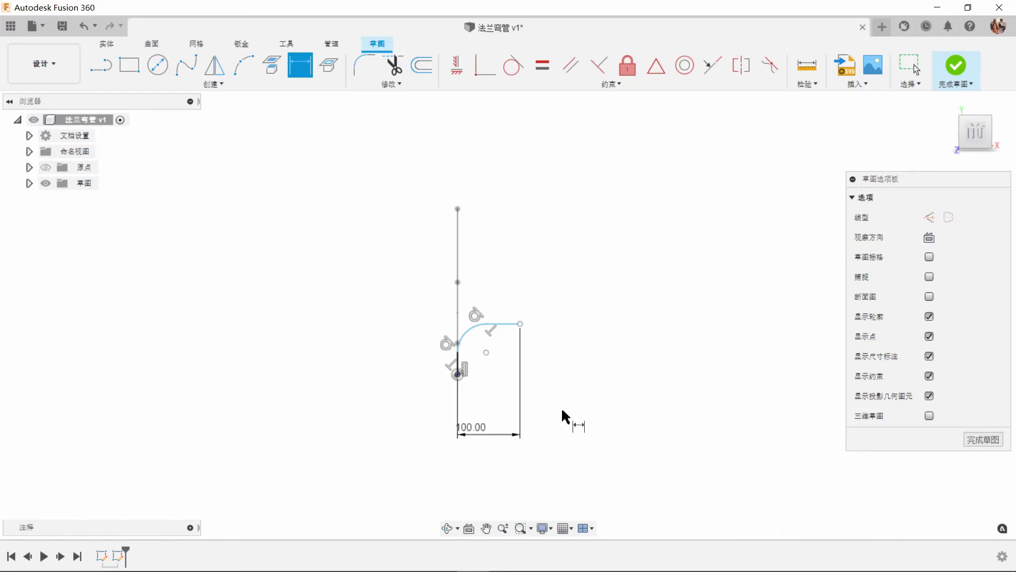
scroll(563, 415, up, 2)
click(512, 304)
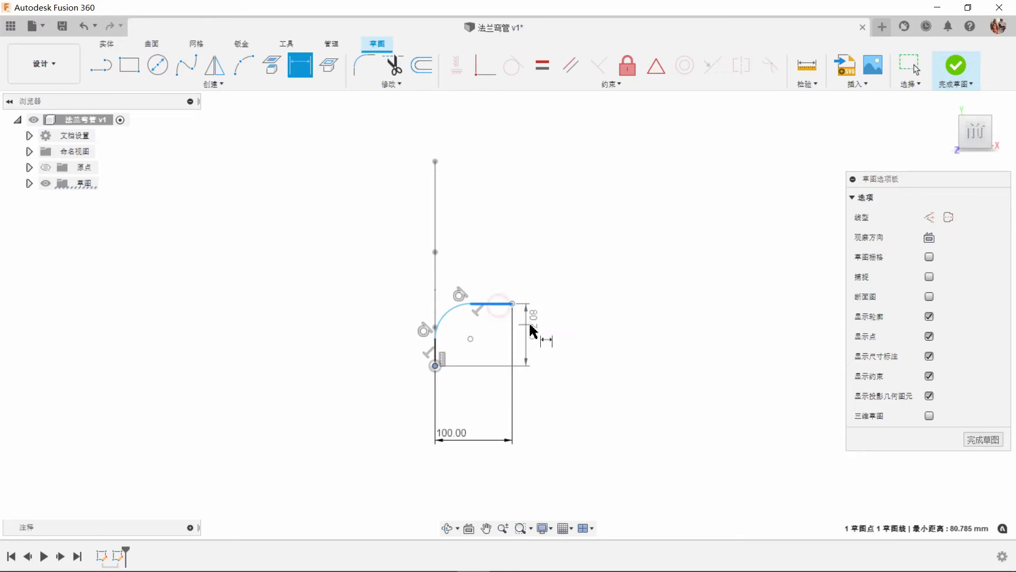
click(590, 331)
key(Return)
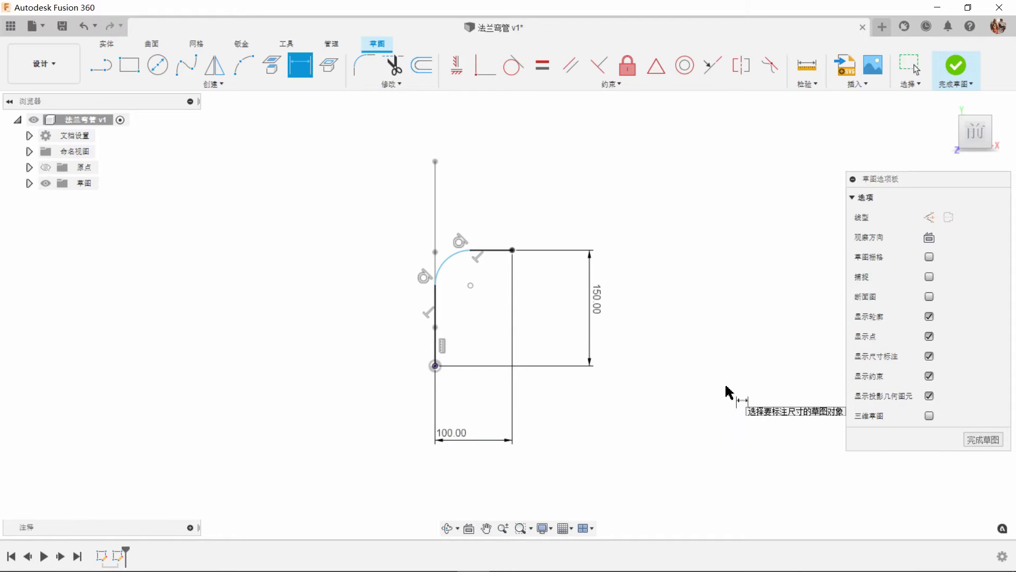
Dimension the bend's arc with a 70 mm radius and finish the sketch.
click(449, 268)
click(466, 278)
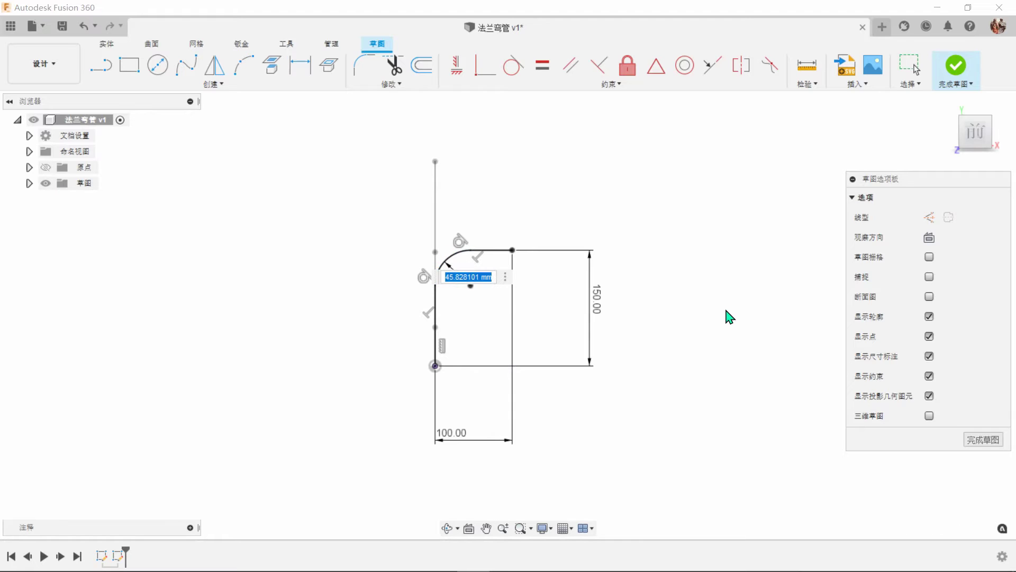
text(70)
key(Return)
scroll(551, 325, up, 2)
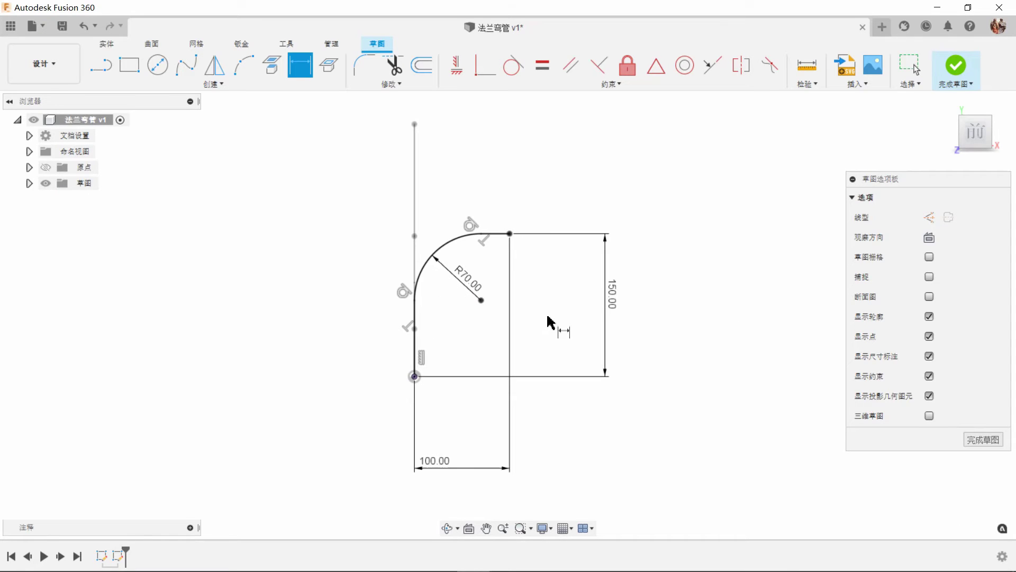
click(957, 67)
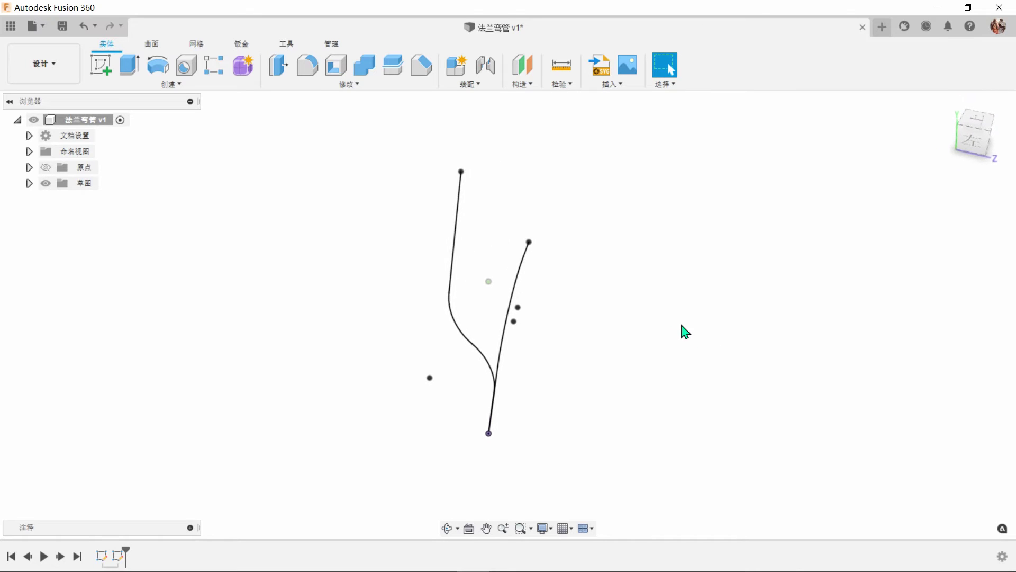
Extrude the bend curve as a new surface body by about -164 mm so it spans the S-shaped path.
click(152, 44)
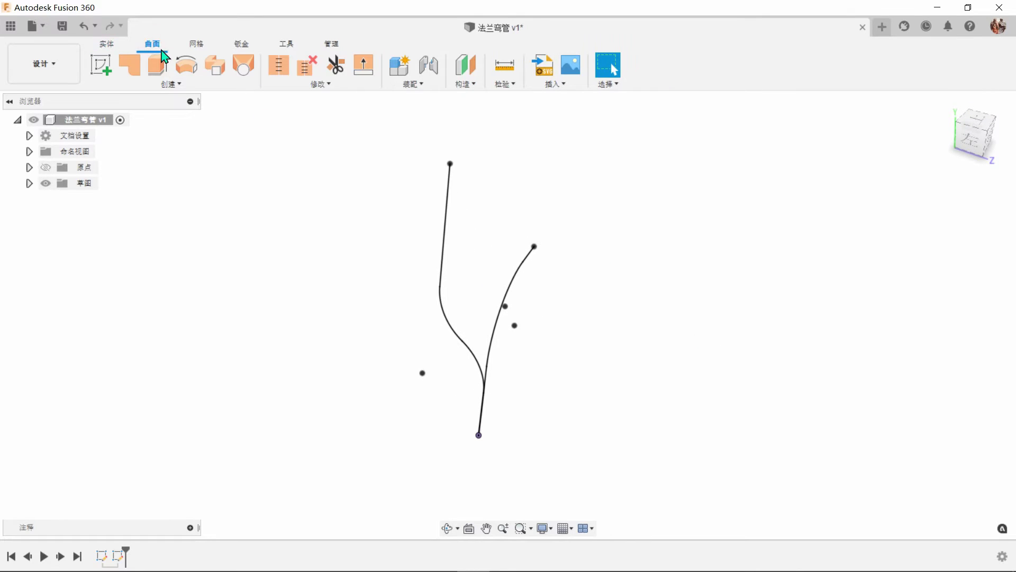
click(159, 65)
click(510, 285)
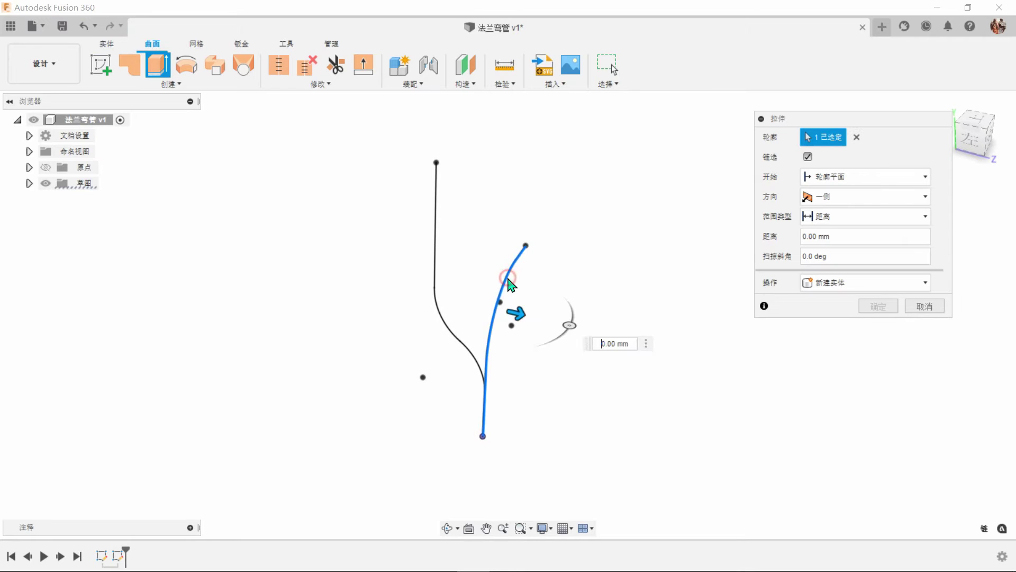
drag(523, 315, 336, 268)
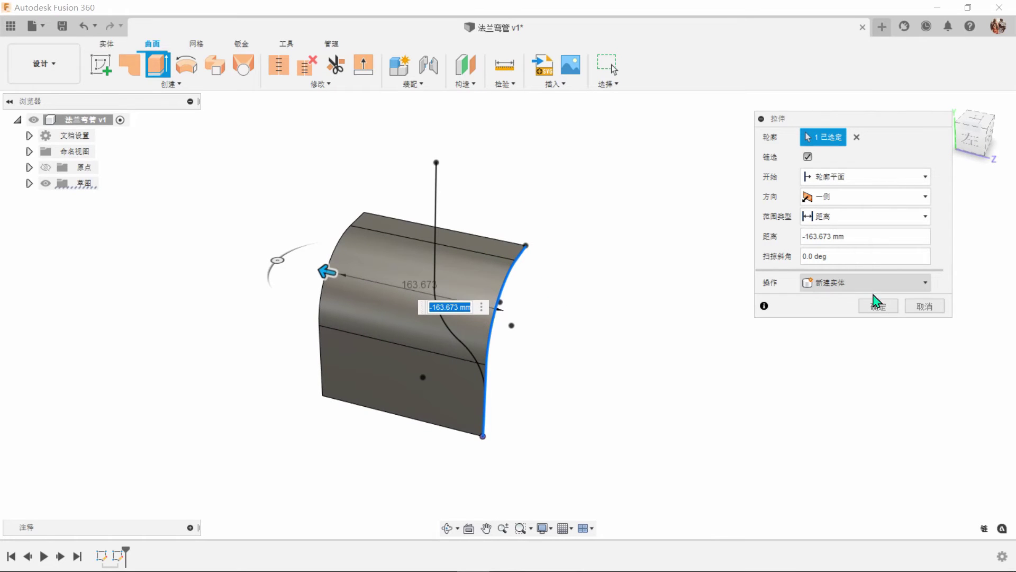
click(879, 307)
Trim the extruded surface along the S-shaped sketch curve, removing the portion on the curve's outer side.
click(337, 69)
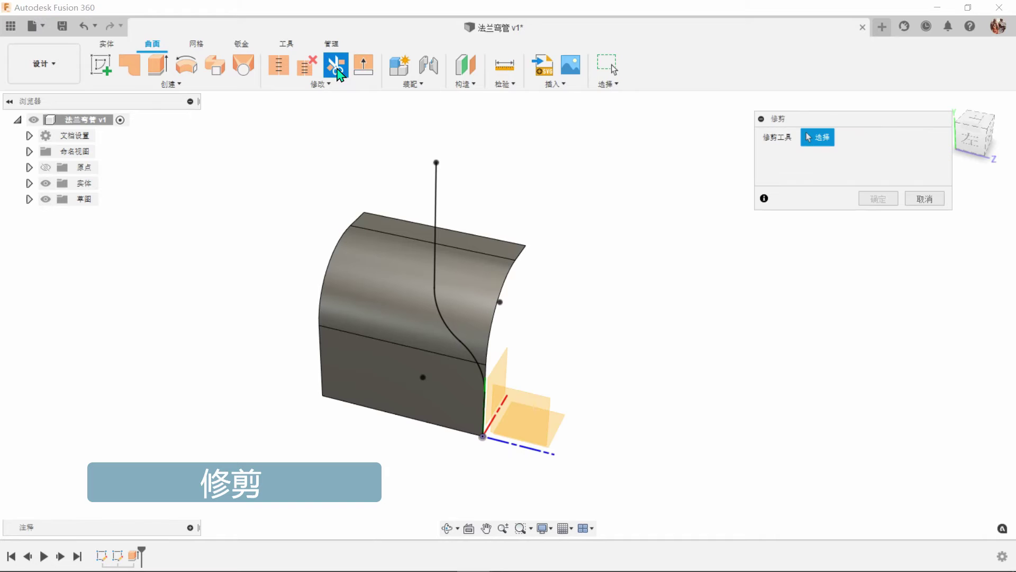
click(485, 283)
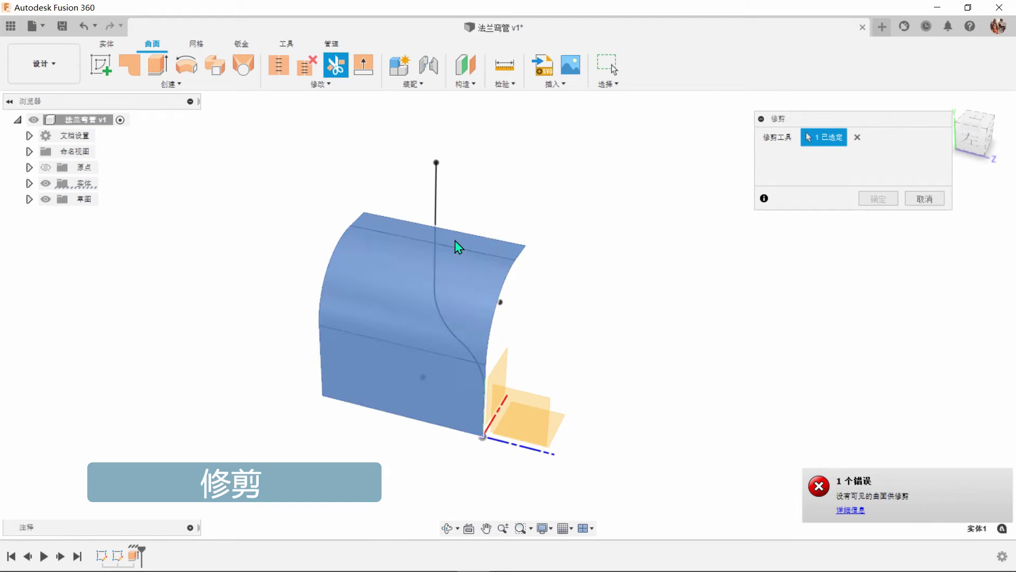
click(438, 203)
click(504, 256)
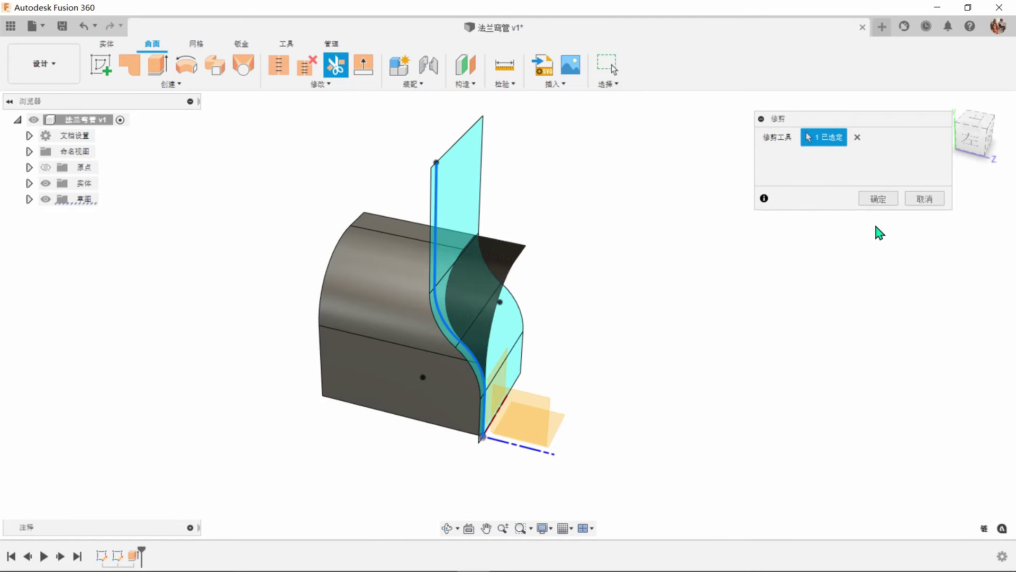
click(880, 200)
Hide the S-shaped path sketch so only the trimmed surface is displayed.
shift+middle_drag(786, 269, 763, 271)
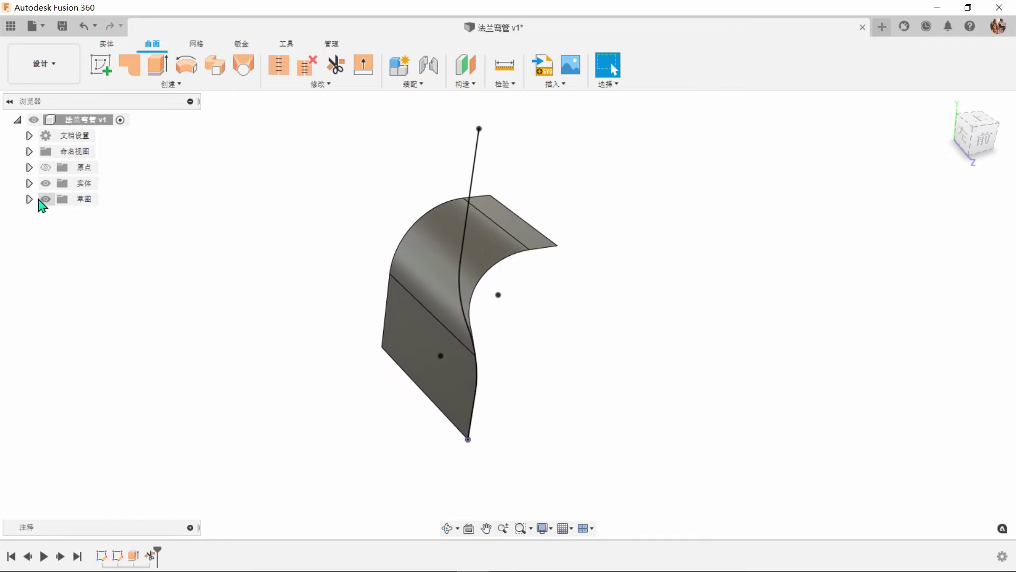
click(31, 200)
click(58, 215)
Create a construction plane at an angle of 90 degrees through the straight end edge at the top of the trimmed surface.
shift+middle_drag(692, 311, 697, 312)
scroll(656, 275, up, 3)
shift+middle_drag(574, 211, 495, 225)
click(465, 83)
click(469, 113)
click(468, 237)
shift+middle_drag(693, 365, 724, 336)
text(90)
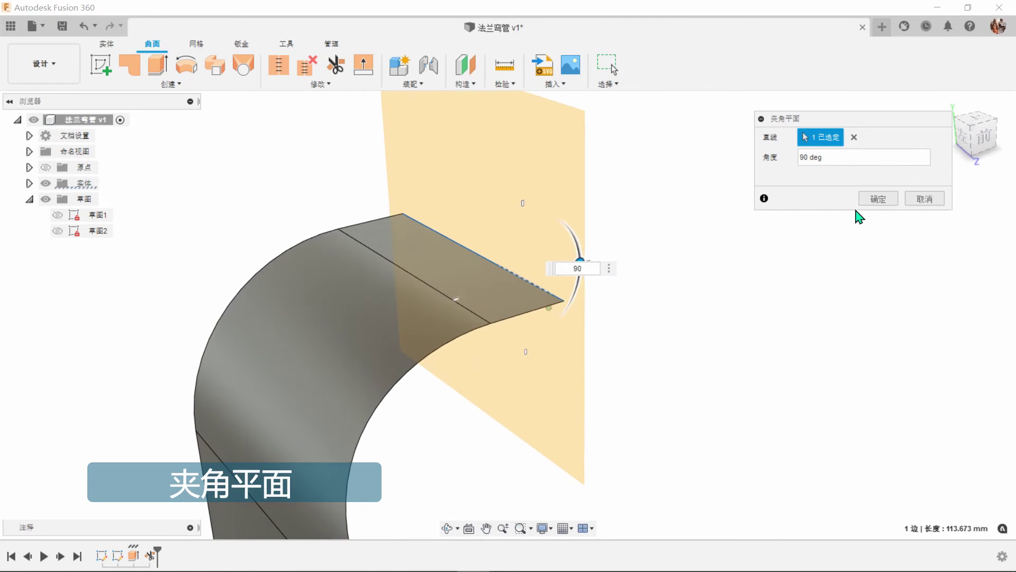
click(873, 200)
Start a sketch on the angled plane and project the corner point where the trimmed curve meets the surface's end edge.
click(101, 64)
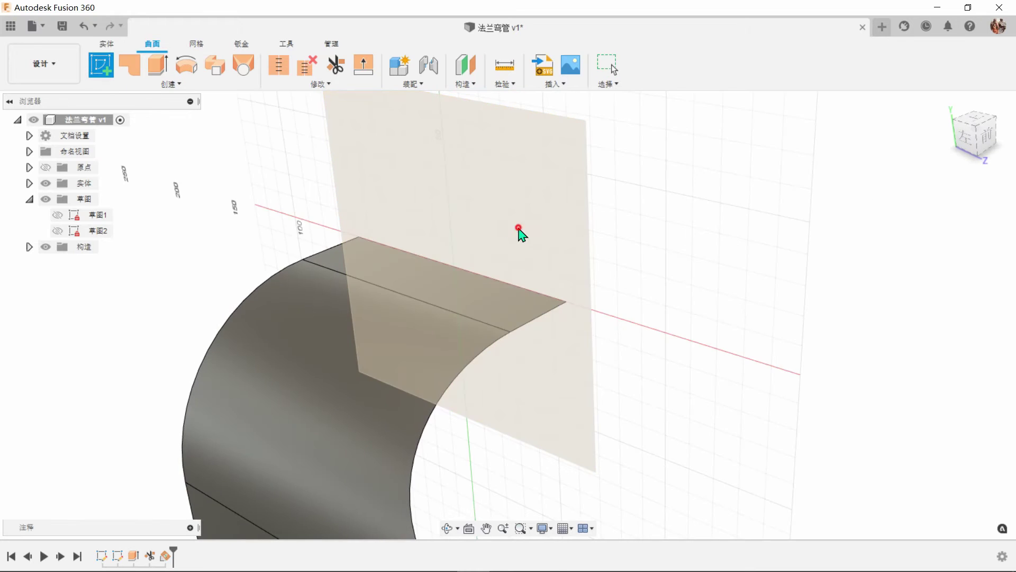
click(520, 229)
click(271, 64)
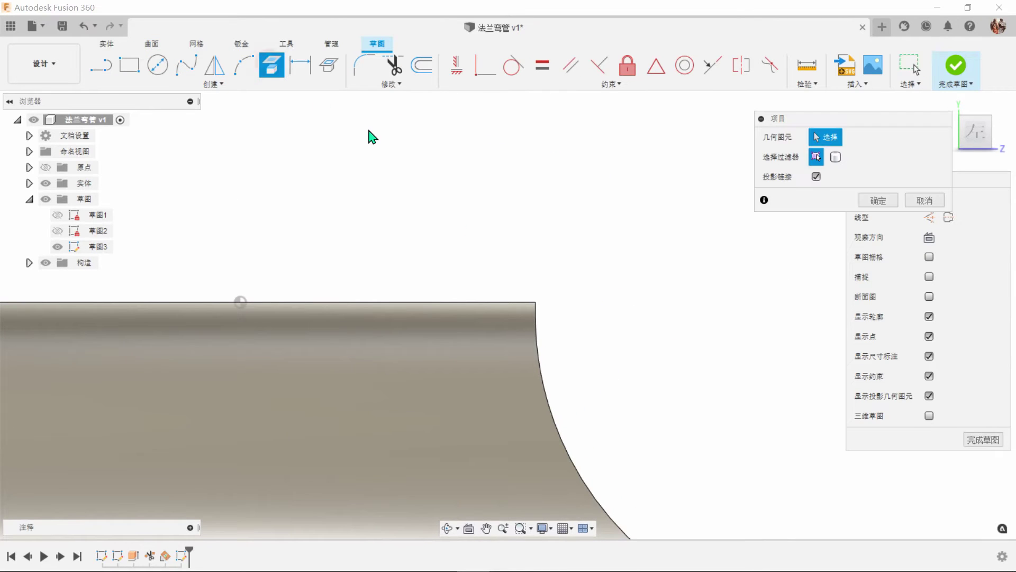
click(877, 201)
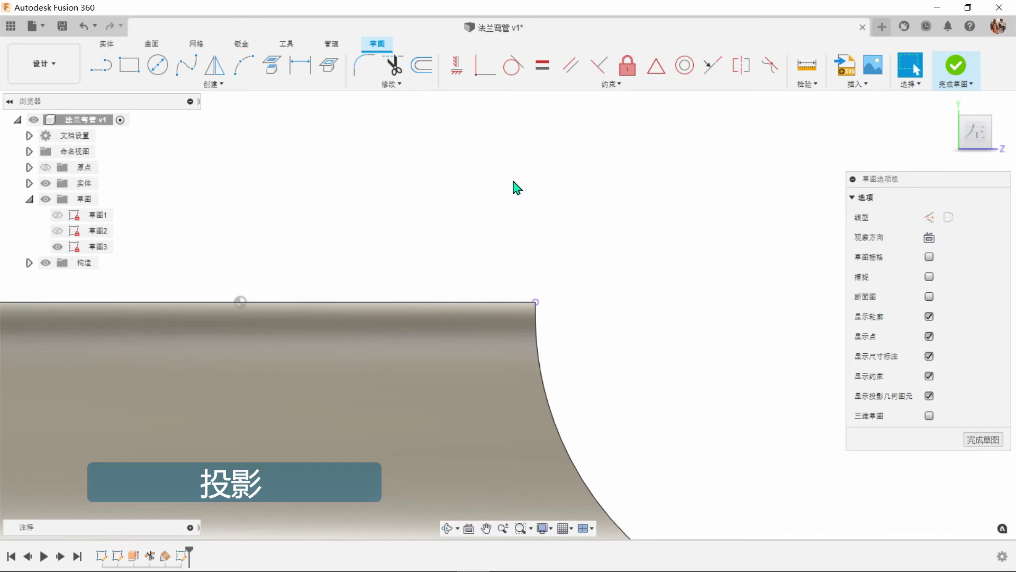
Draw a circumscribed polygon with 3 sides and a 40 mm inscribed radius, centred on the projected point.
click(214, 83)
mouse_move(174, 162)
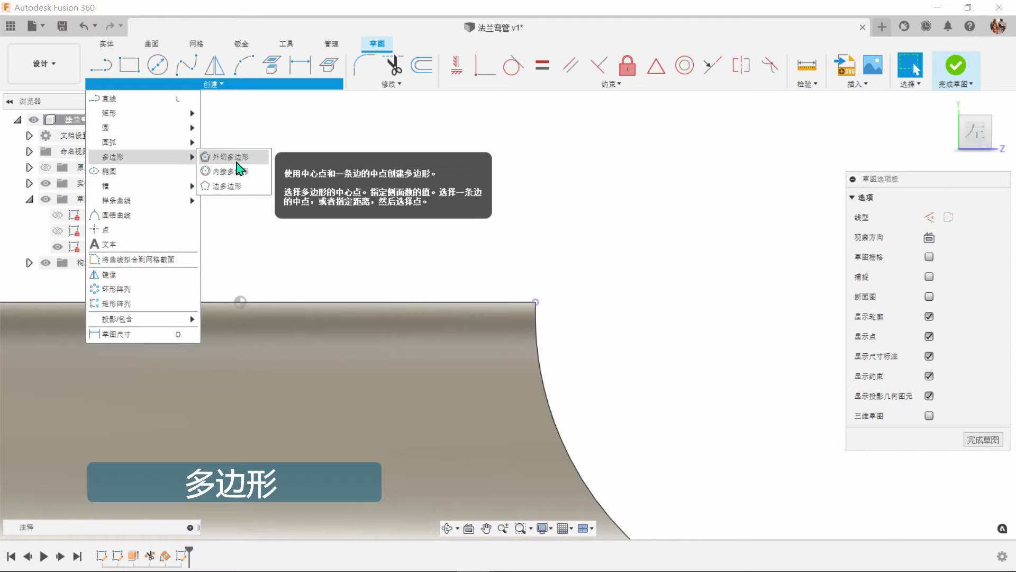
click(235, 160)
click(536, 303)
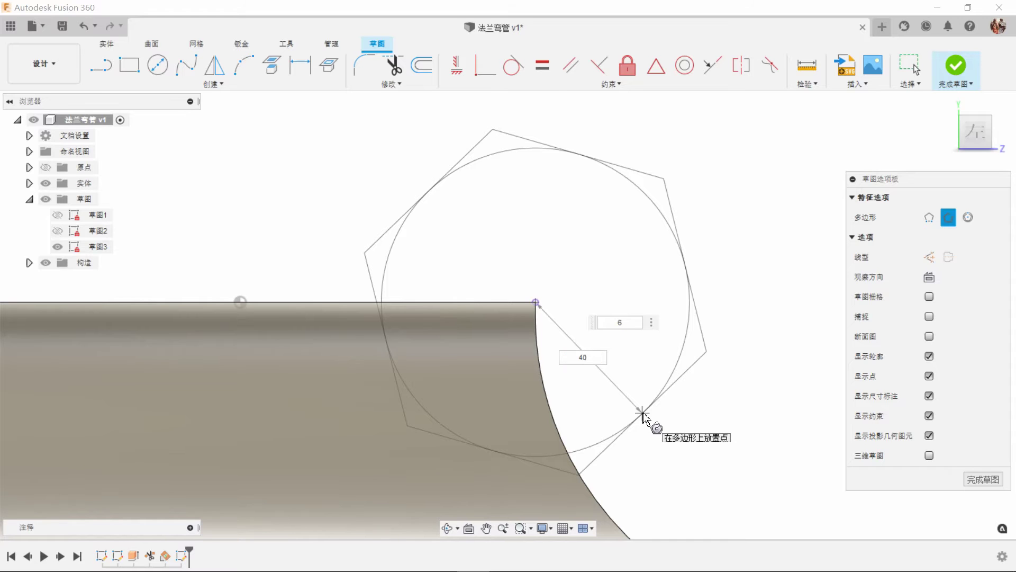
text(40)
key(Tab)
text(3)
key(Tab)
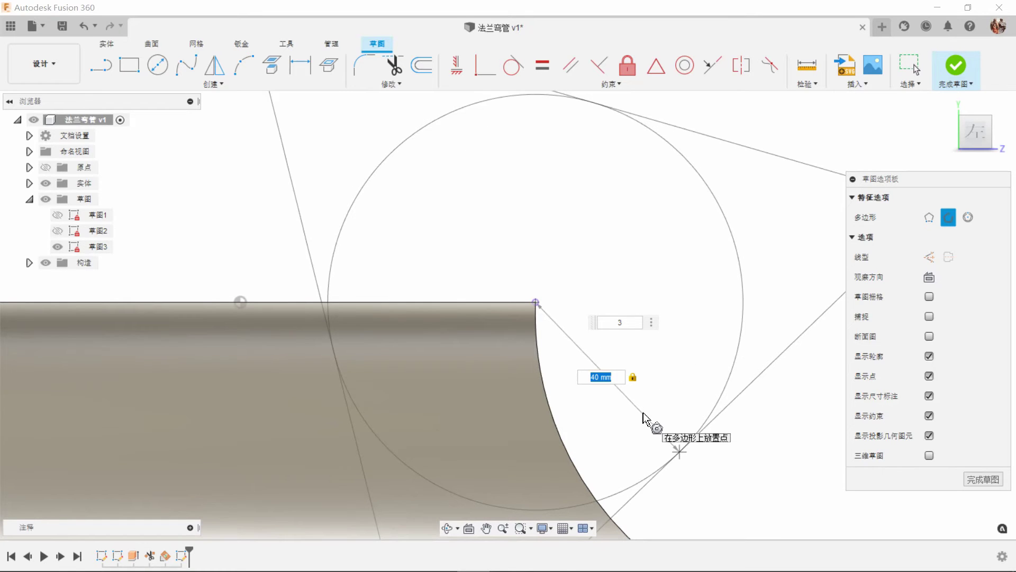
key(Return)
Rotate the triangle so one corner points up and constrain its lower side to be horizontal.
scroll(646, 415, down, 5)
shift+middle_drag(647, 414, 664, 339)
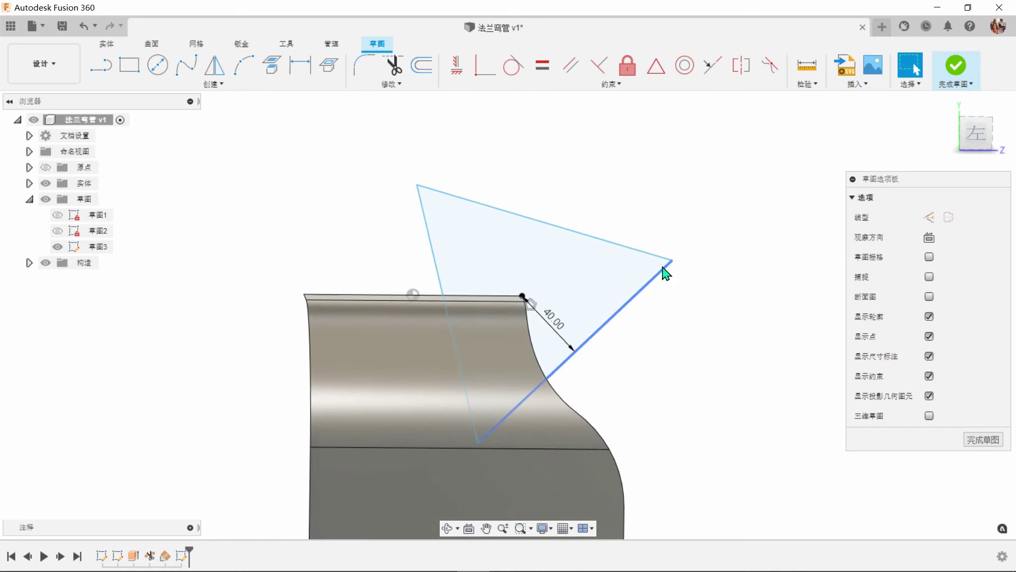
drag(670, 258, 674, 307)
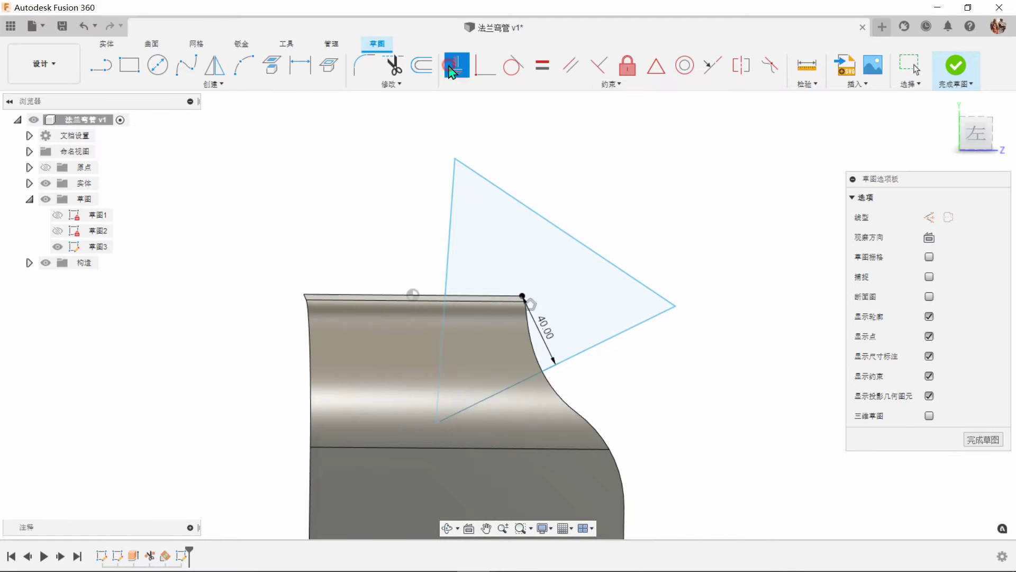
click(595, 353)
right_click(680, 263)
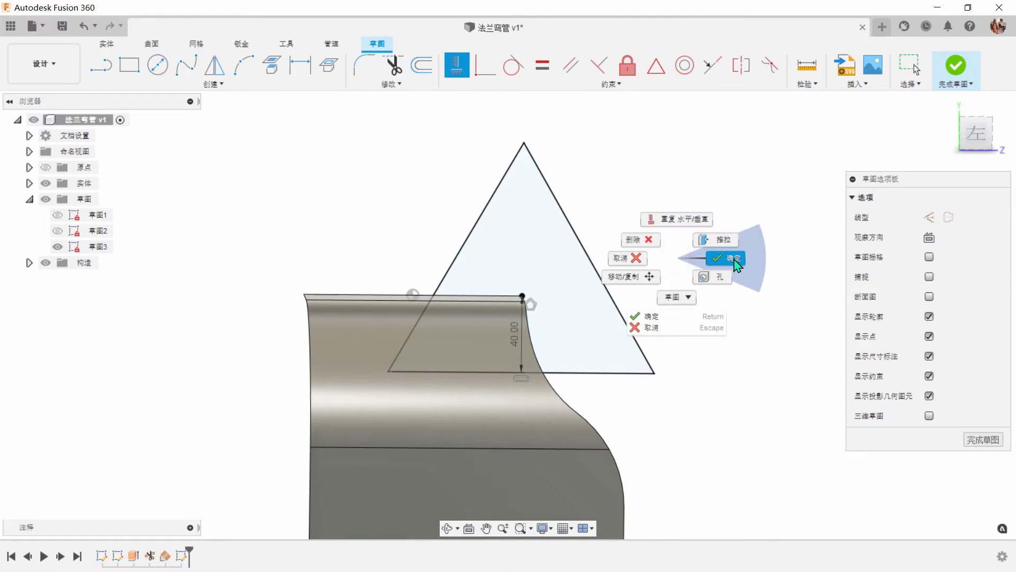
click(728, 258)
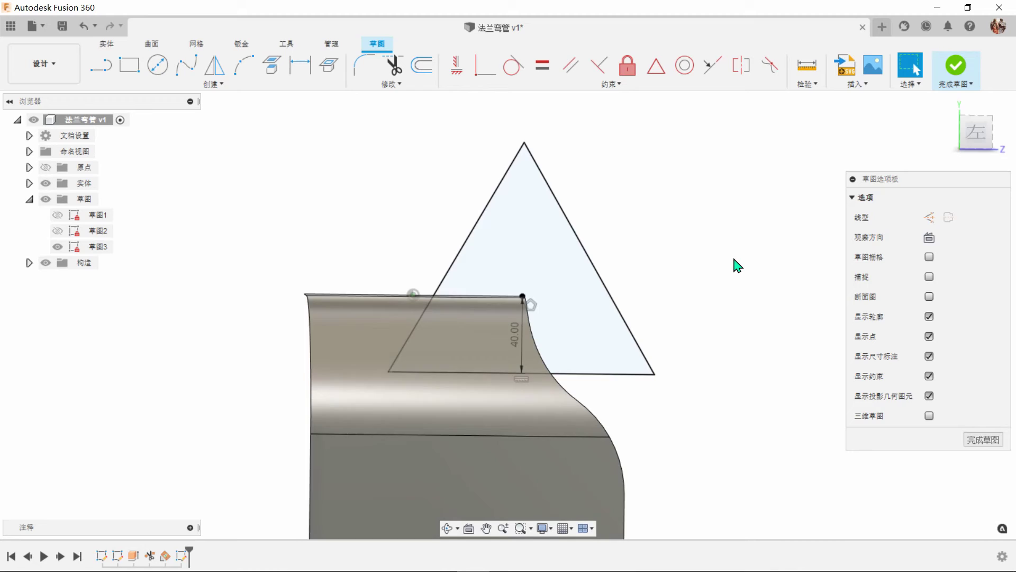
Fillet all three corners of the triangle with a 15 mm radius.
click(518, 150)
click(532, 152)
text(15)
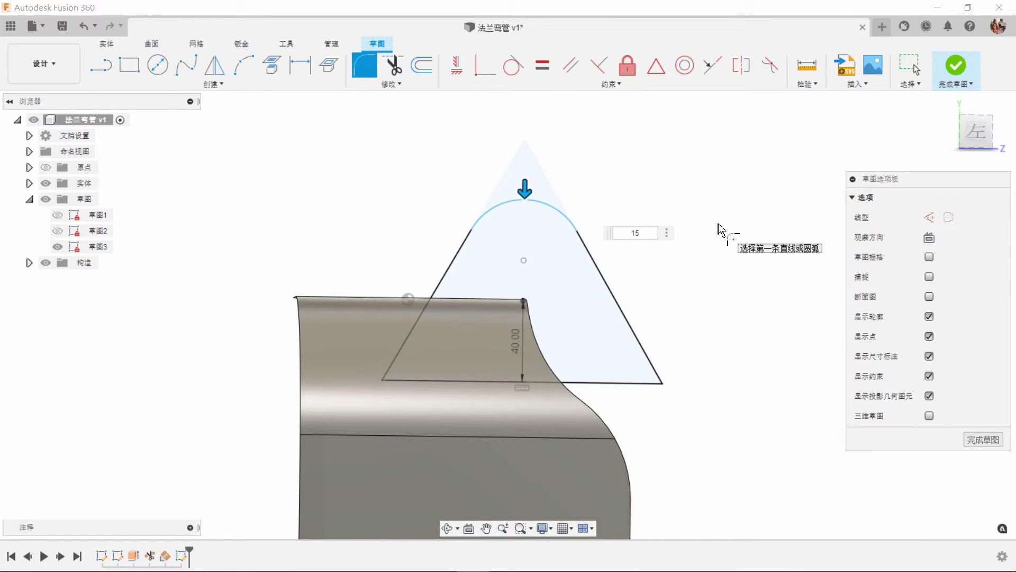
click(662, 384)
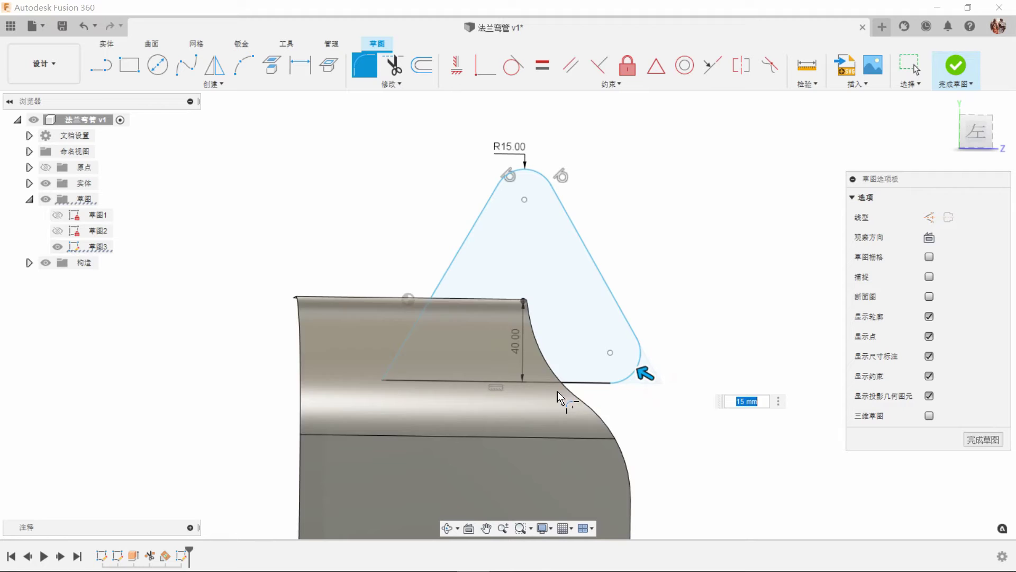
click(383, 380)
right_click(713, 234)
click(760, 235)
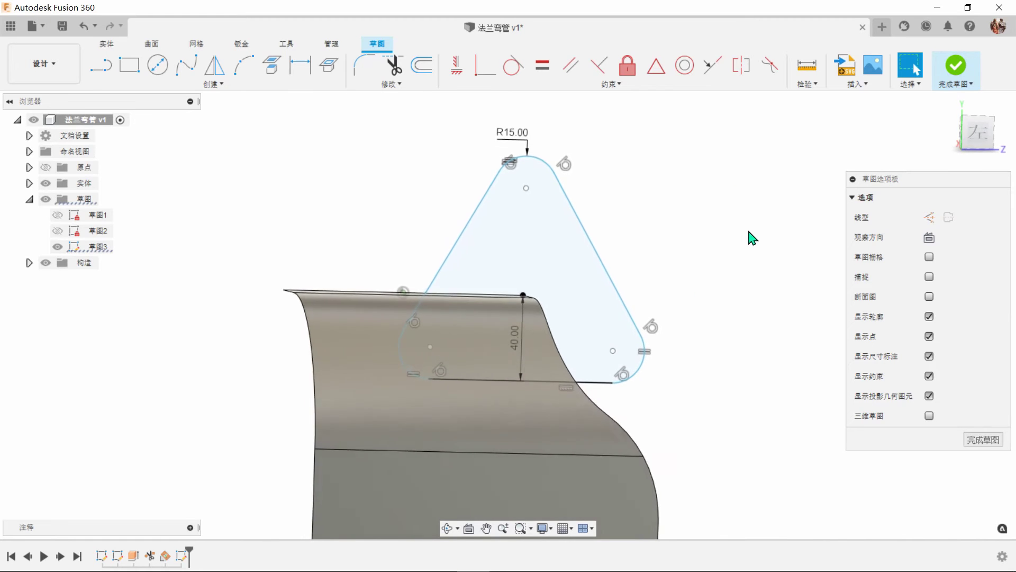
Draw a circle centred on the projected point and a circle about 16 mm in diameter concentric with the upper rounded corner.
click(158, 65)
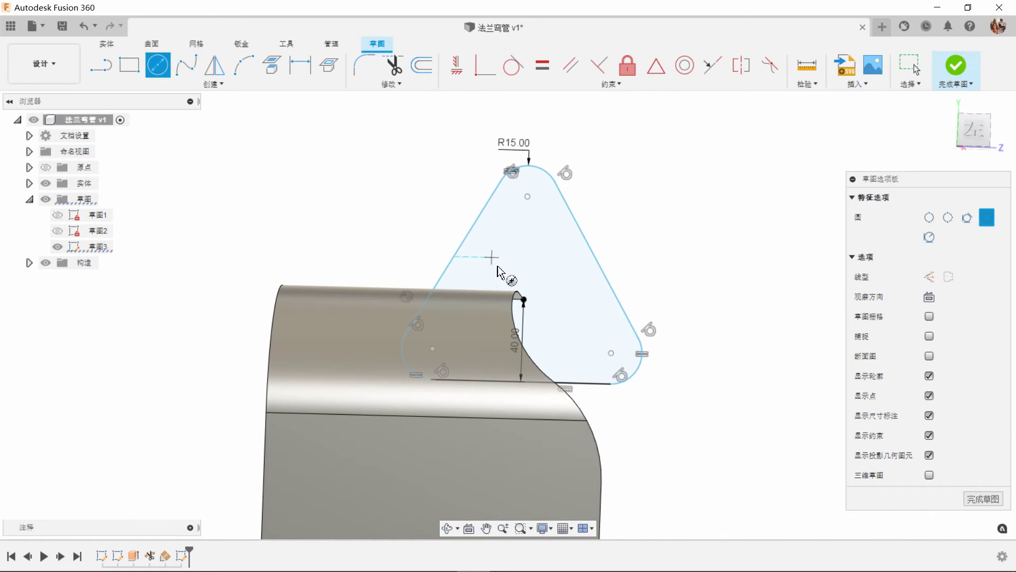
click(524, 300)
click(577, 279)
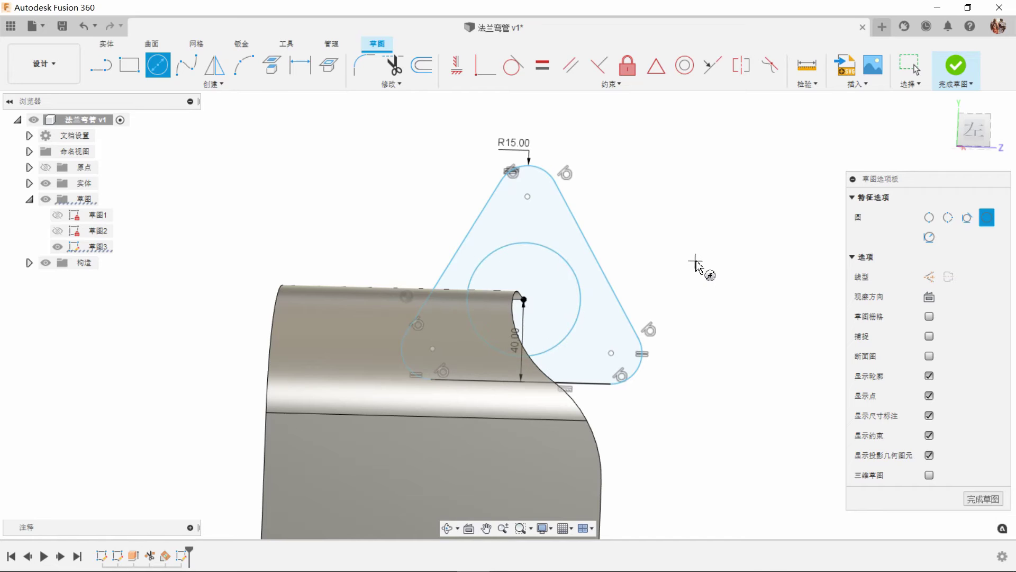
click(541, 208)
right_click(688, 215)
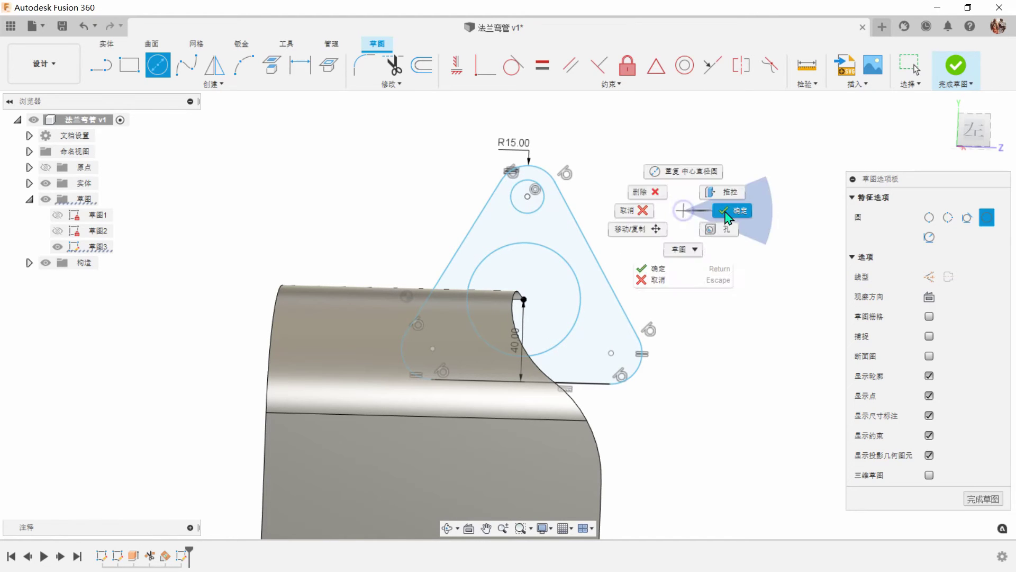
click(725, 212)
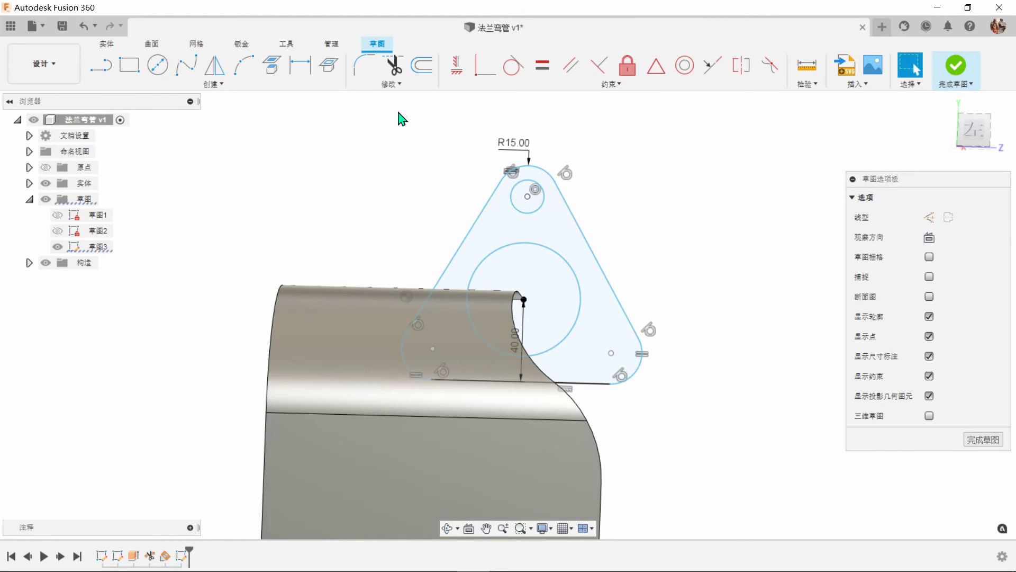
Dimension the central circle's diameter as 50 mm and the upper corner circle's diameter as 15 mm.
click(579, 291)
click(615, 248)
key(Return)
scroll(782, 335, up, 3)
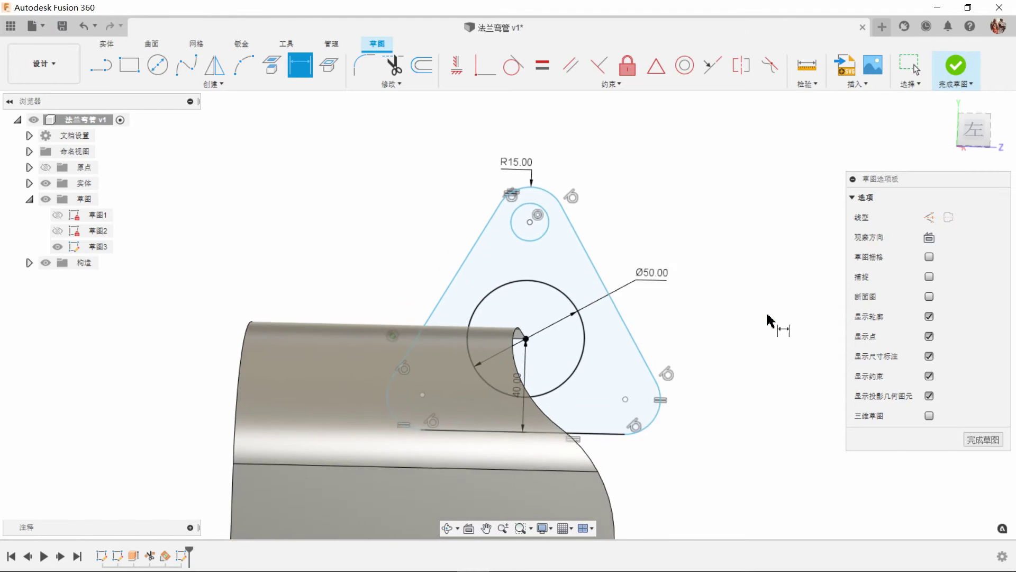
click(556, 197)
click(613, 202)
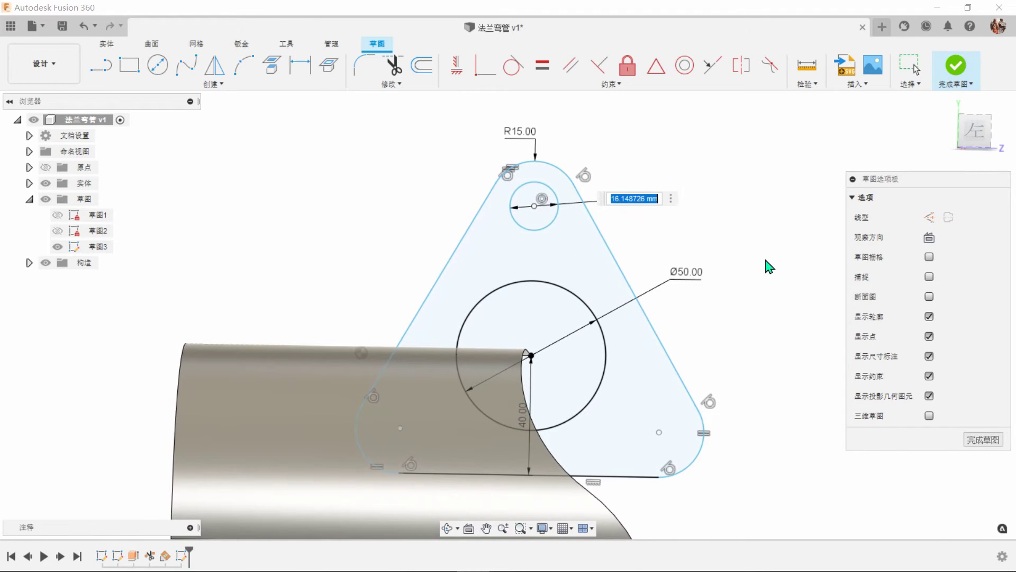
text(15)
key(Return)
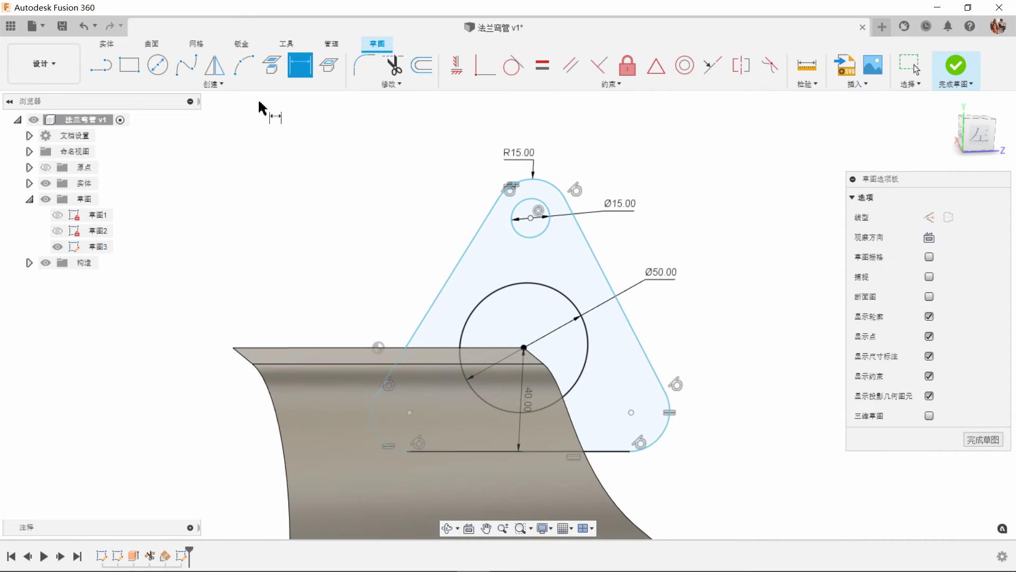
Circular-pattern the 15 mm circle around the projected centre point so each of the three corners has a hole.
click(218, 85)
click(131, 288)
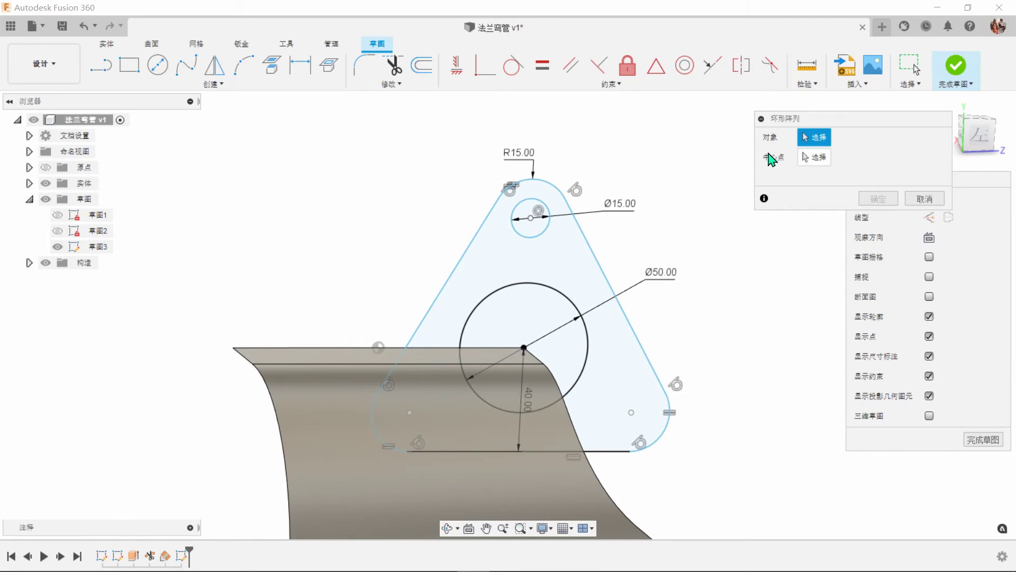
click(548, 216)
click(801, 157)
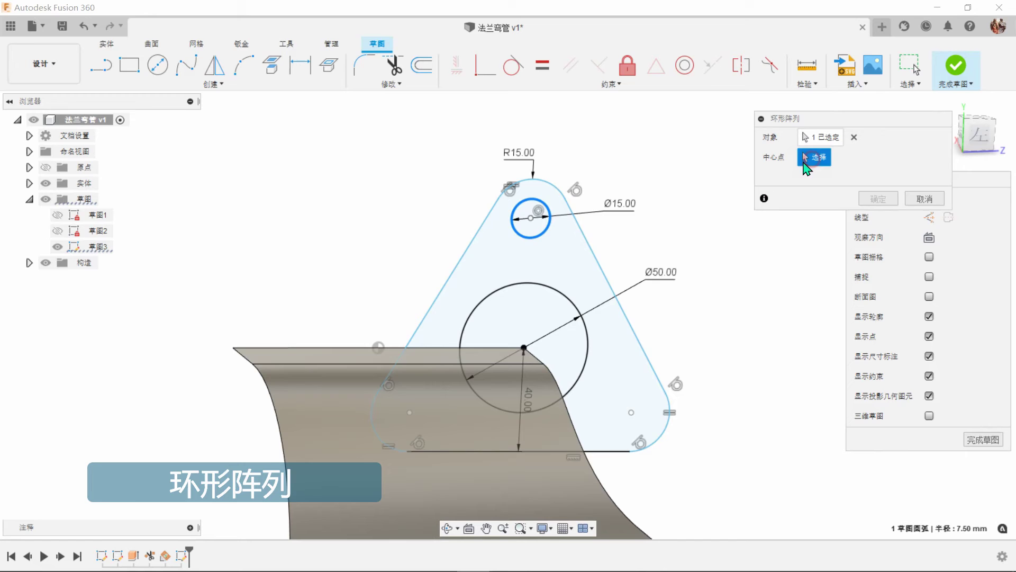
click(522, 346)
click(879, 241)
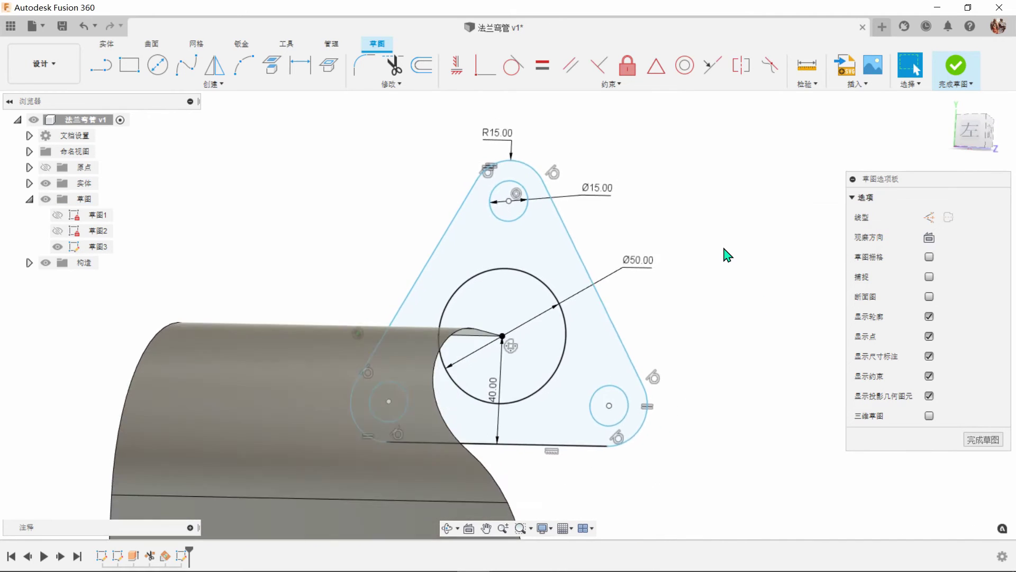
Finish the sketch and extrude the triangular flange profile, excluding its circles, by -13 mm as a new body.
shift+middle_drag(724, 249, 776, 228)
click(956, 66)
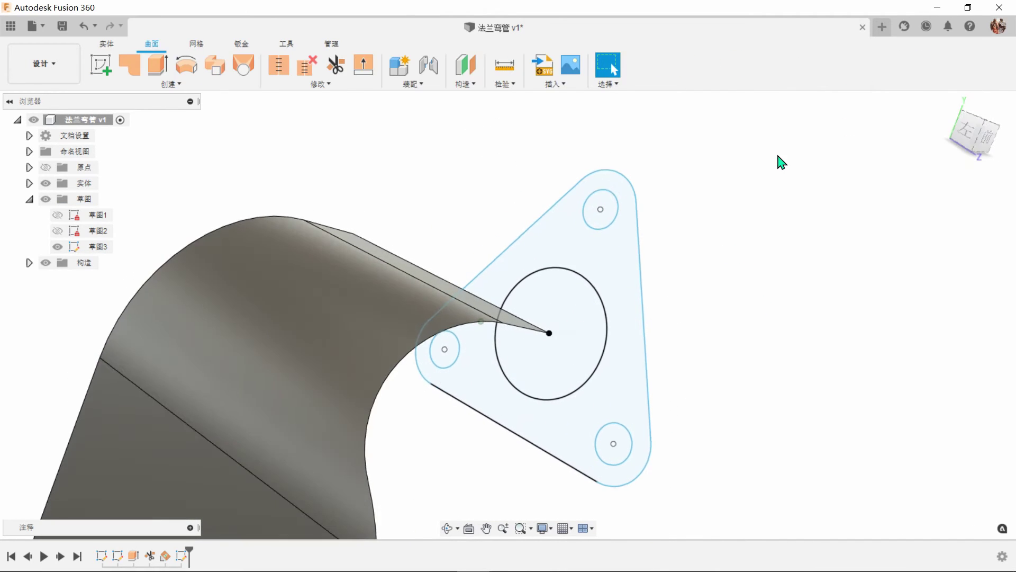
click(107, 43)
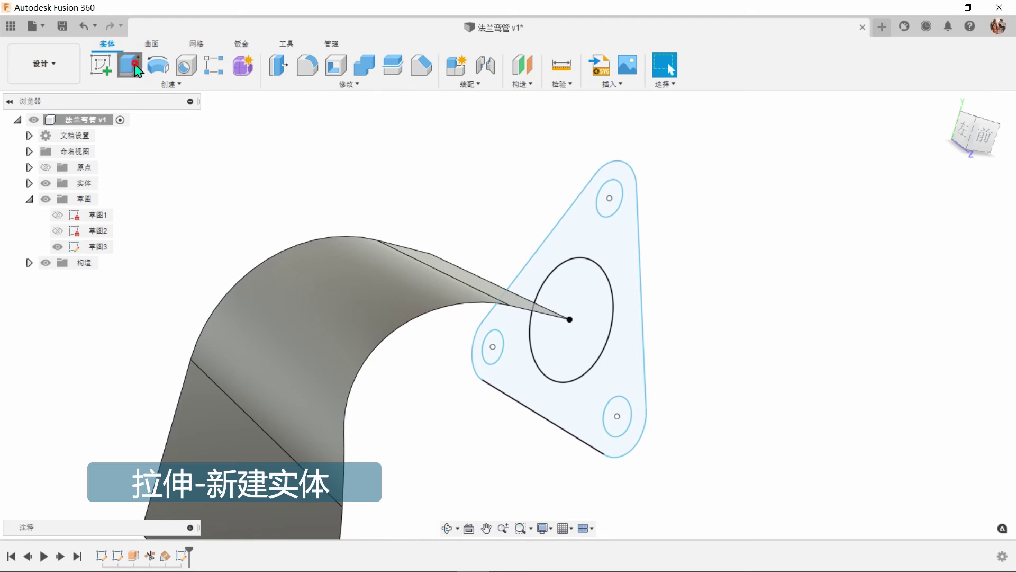
click(136, 68)
click(556, 245)
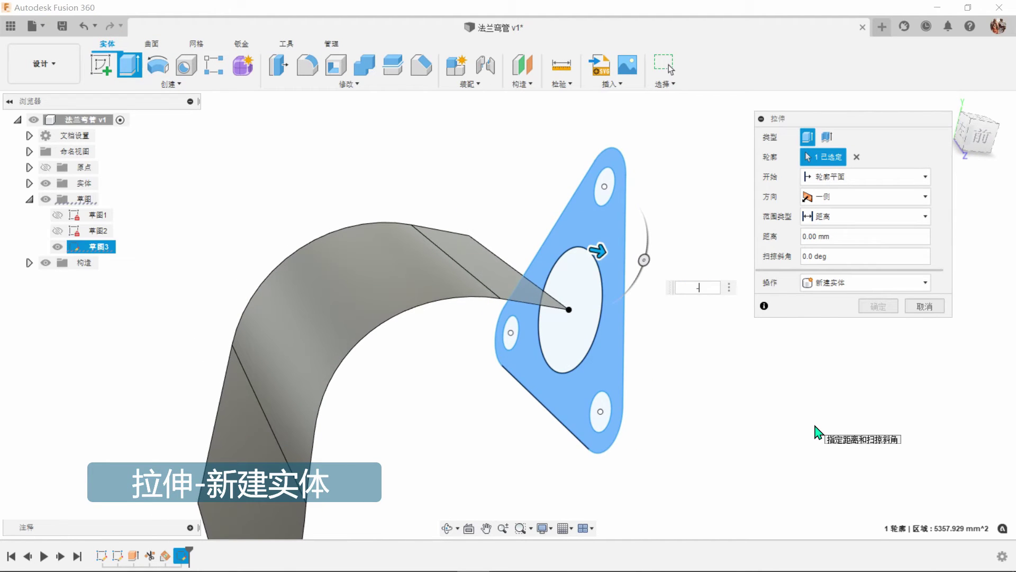
text(-13)
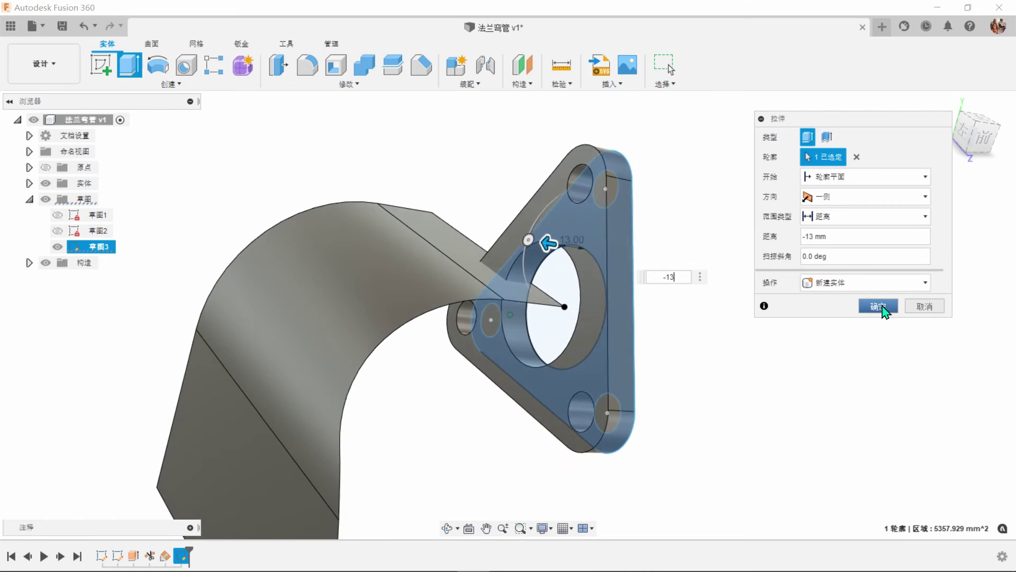
click(880, 306)
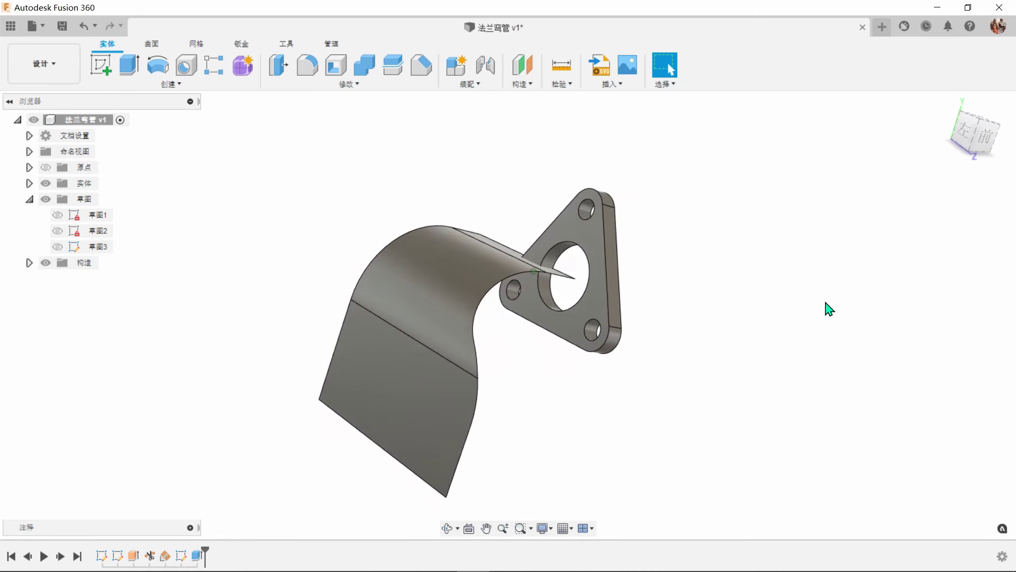
Start a pipe with chain selection off and pick the surface's curved edge segments up to the end at the flange as its path.
click(201, 87)
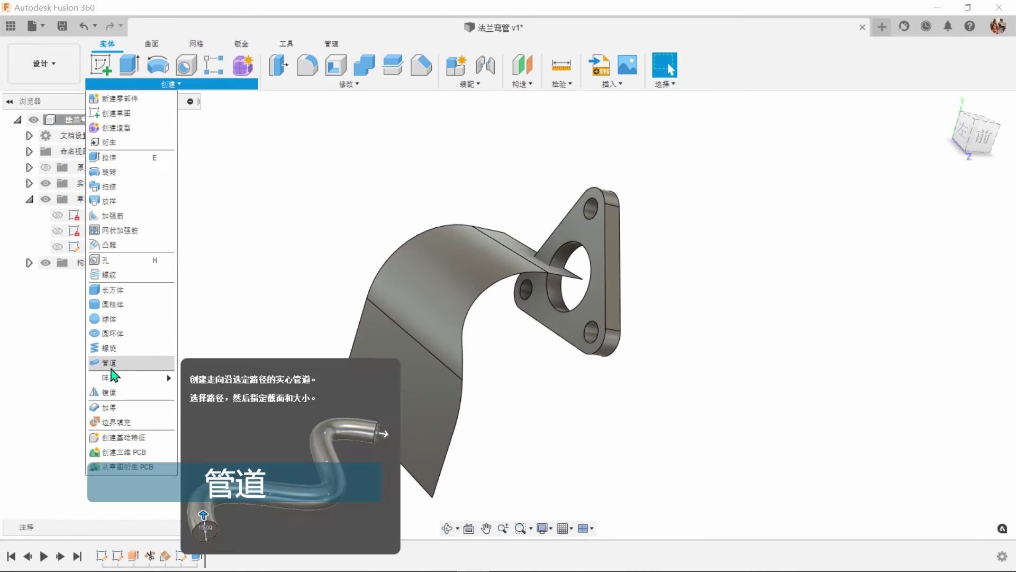
click(114, 362)
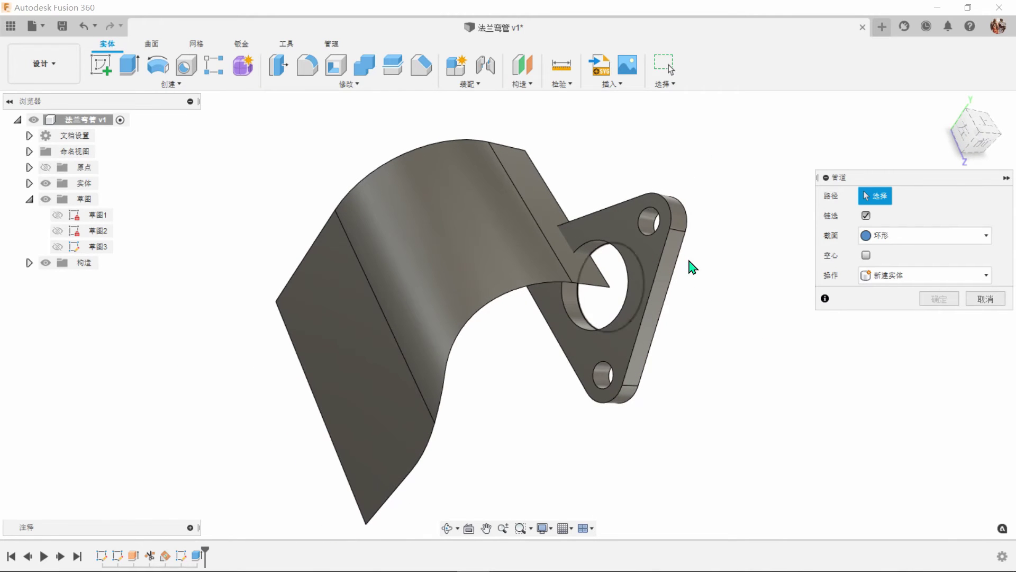
click(866, 215)
click(502, 303)
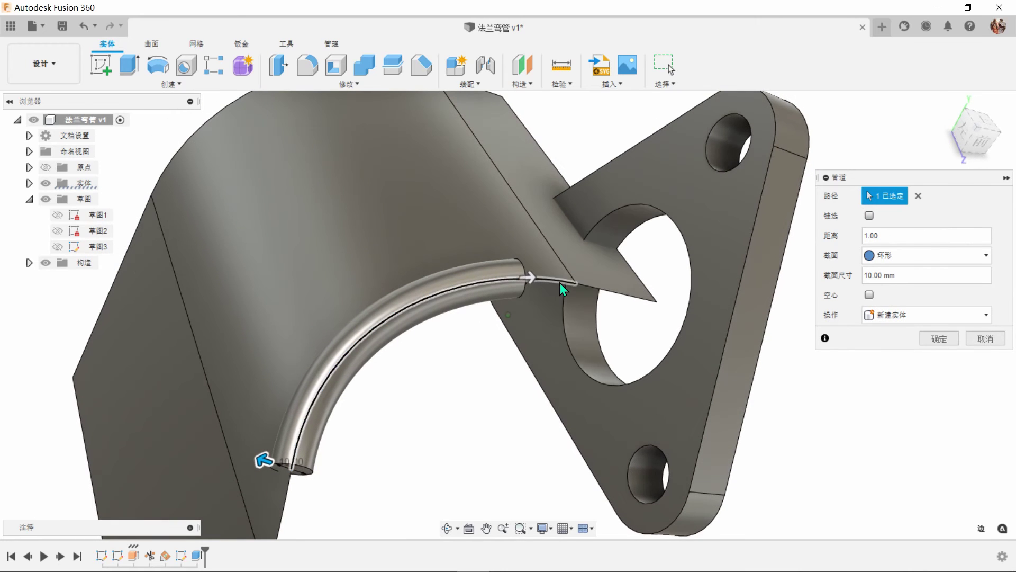
click(561, 283)
click(608, 292)
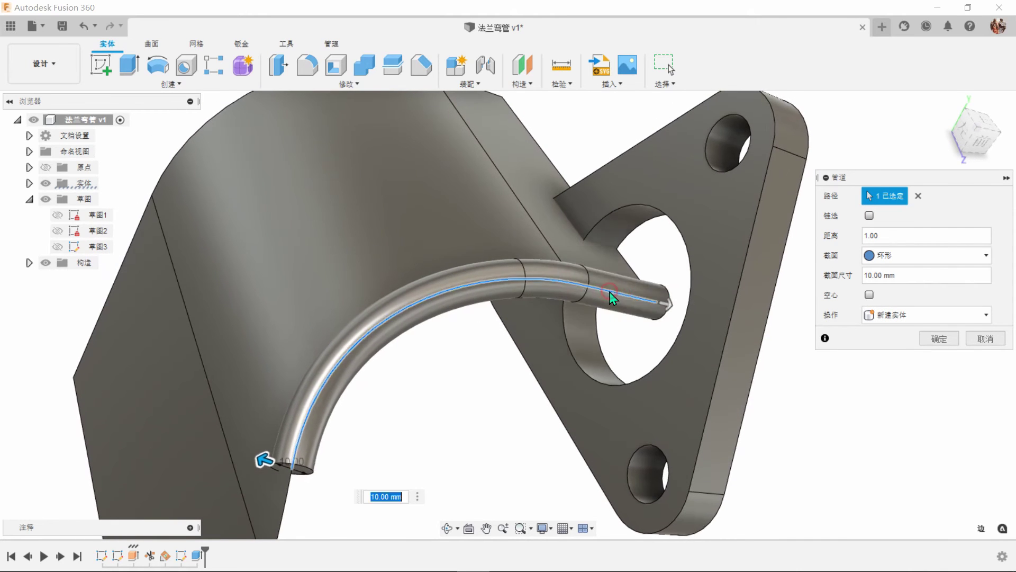
Extend the pipe path along the remaining surface edge segments to the lower end, with a 5 mm section size.
click(404, 389)
scroll(405, 381, up, 2)
scroll(410, 405, down, 3)
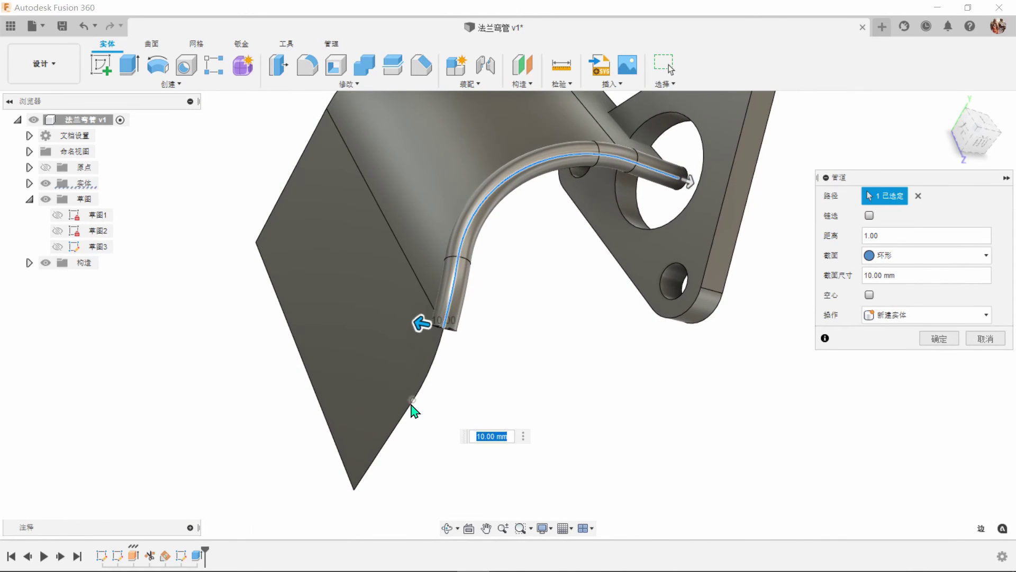
text(5)
click(415, 407)
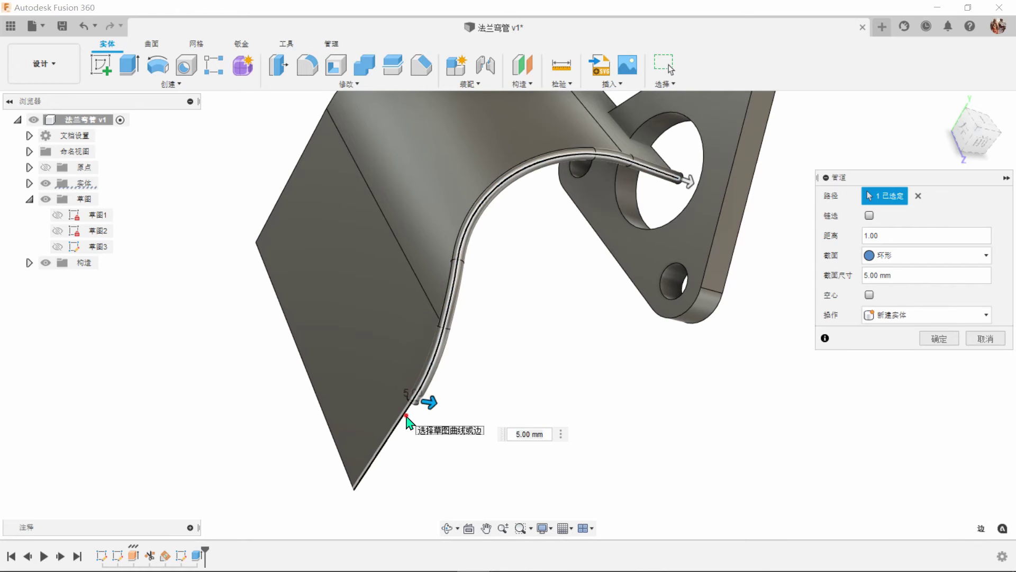
click(407, 416)
scroll(413, 416, down, 3)
shift+middle_drag(476, 419, 643, 370)
scroll(643, 370, up, 2)
Create the pipe as a hollow circular section of 50 mm with 2 mm wall thickness, joined to the flange.
drag(909, 275, 801, 286)
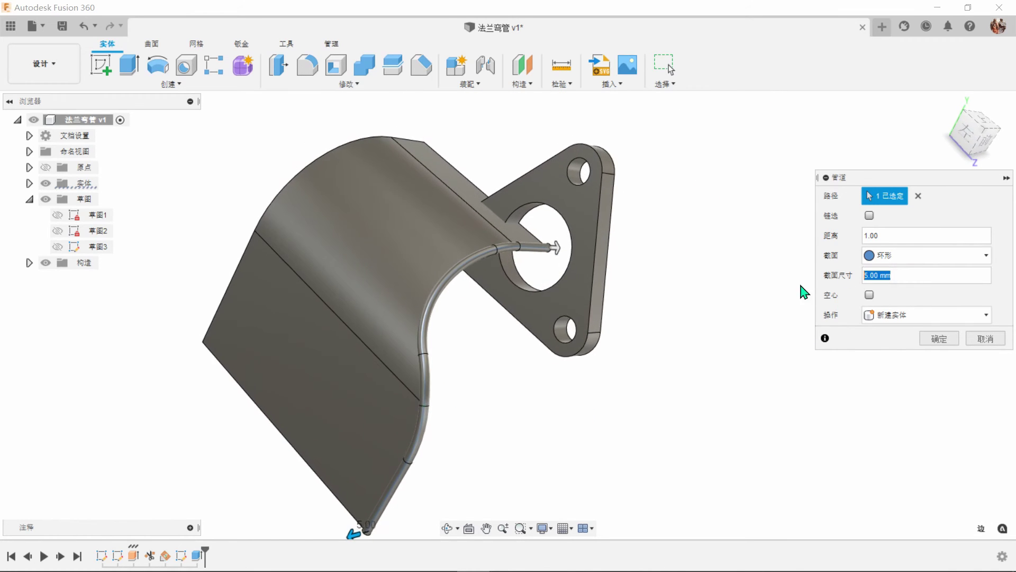
shift+middle_drag(804, 291, 761, 410)
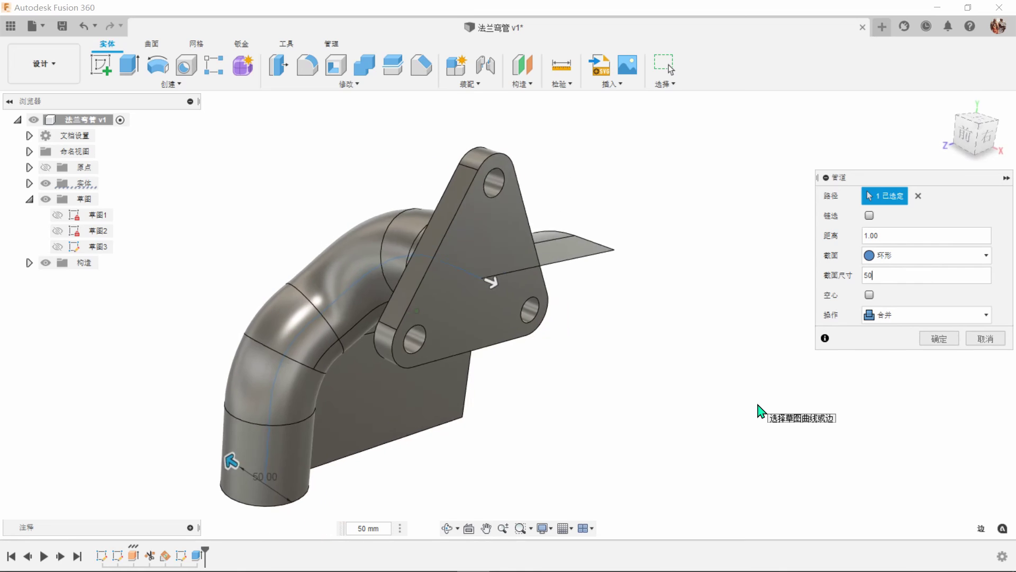
click(870, 295)
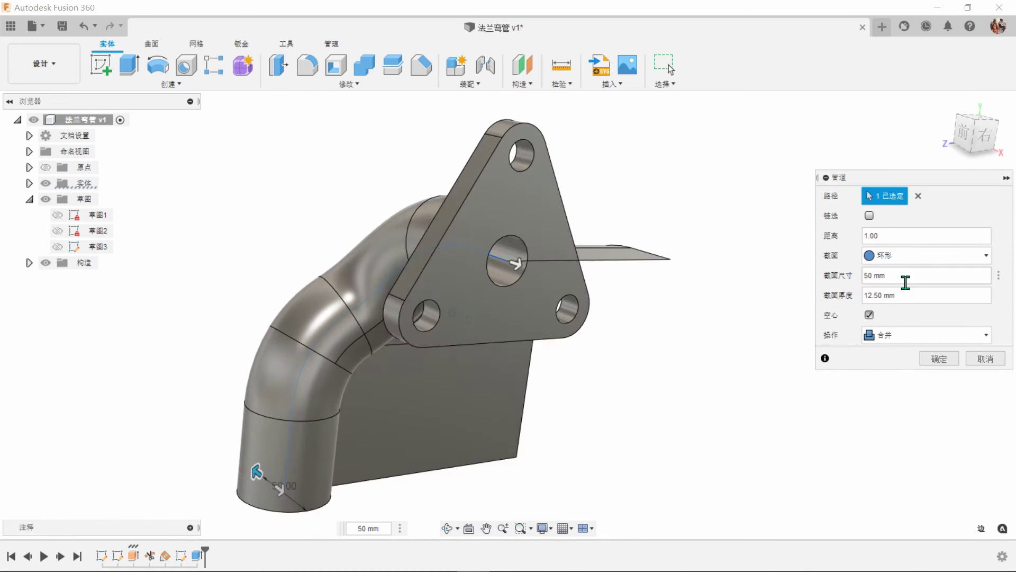
click(873, 295)
text(2)
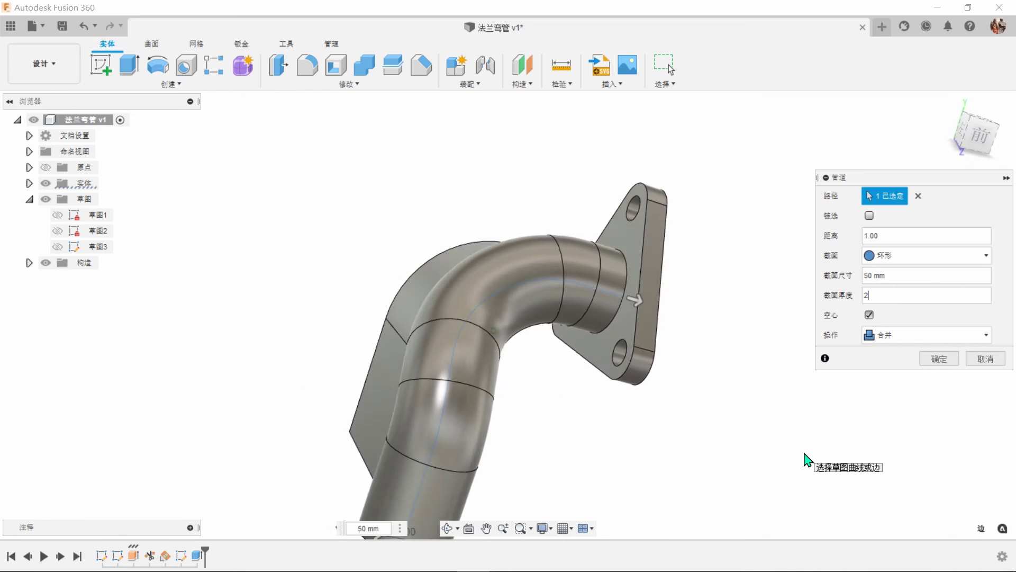
click(938, 359)
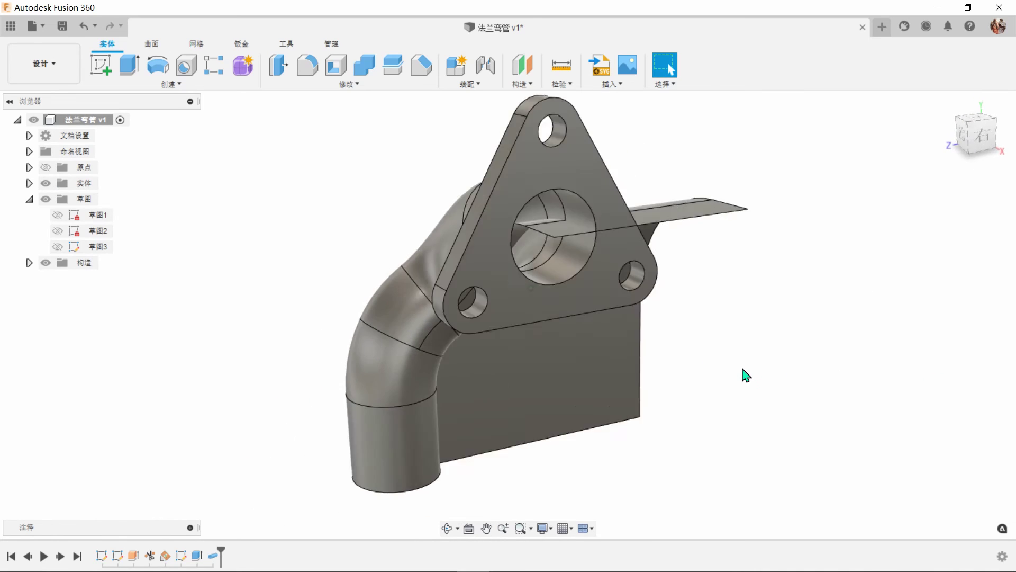
Hide the surface body and fillet the edge where the pipe meets the flange.
click(29, 184)
click(57, 199)
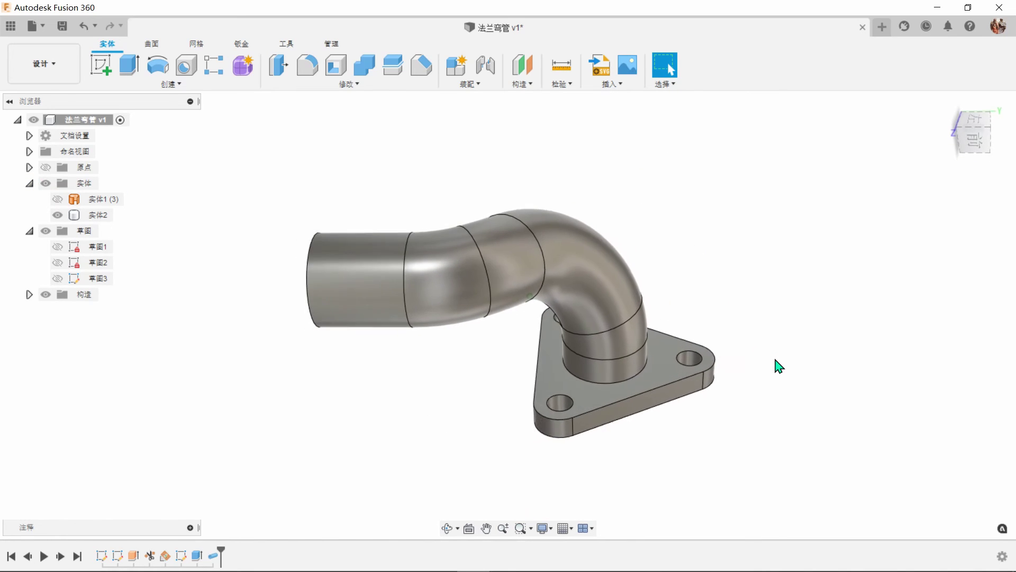
click(308, 65)
click(615, 347)
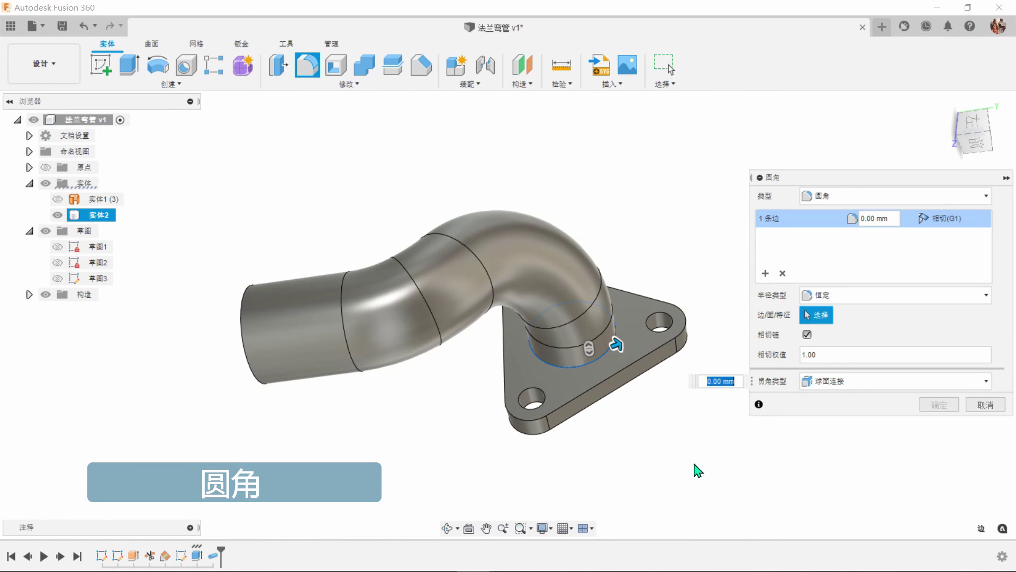
text(1)
click(939, 405)
Fillet the remaining edges of the entire flanged pipe body with a 1 mm radius.
shift+middle_drag(830, 415, 678, 336)
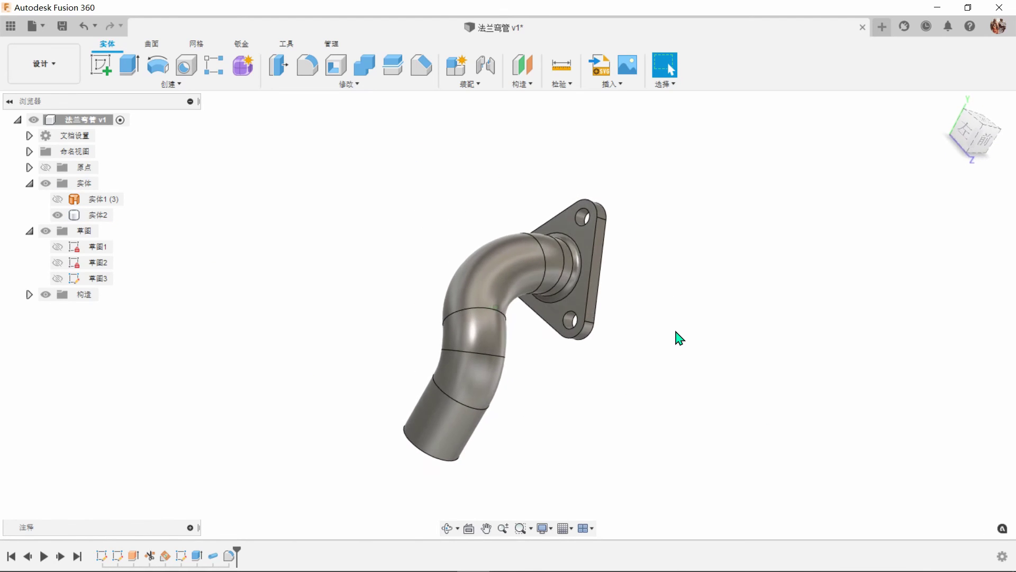
click(307, 64)
drag(286, 154, 654, 476)
text(1)
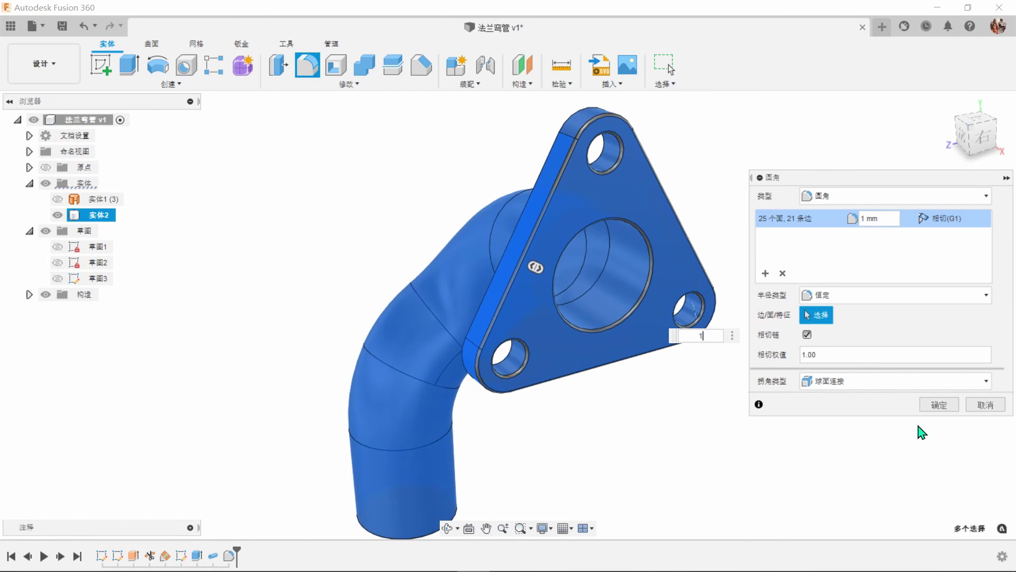
click(927, 404)
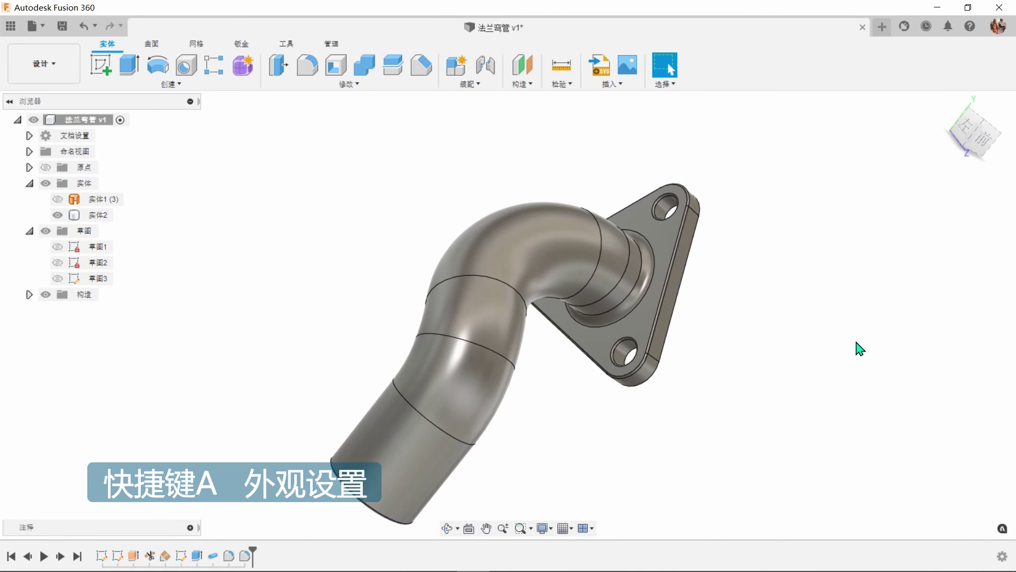
Apply the 铝 - 阳极电镀粗糙 (灰色) appearance to the pipe body and set its colour to RGB 127, 151, 128.
key(a)
drag(778, 404, 675, 365)
right_click(797, 163)
click(834, 173)
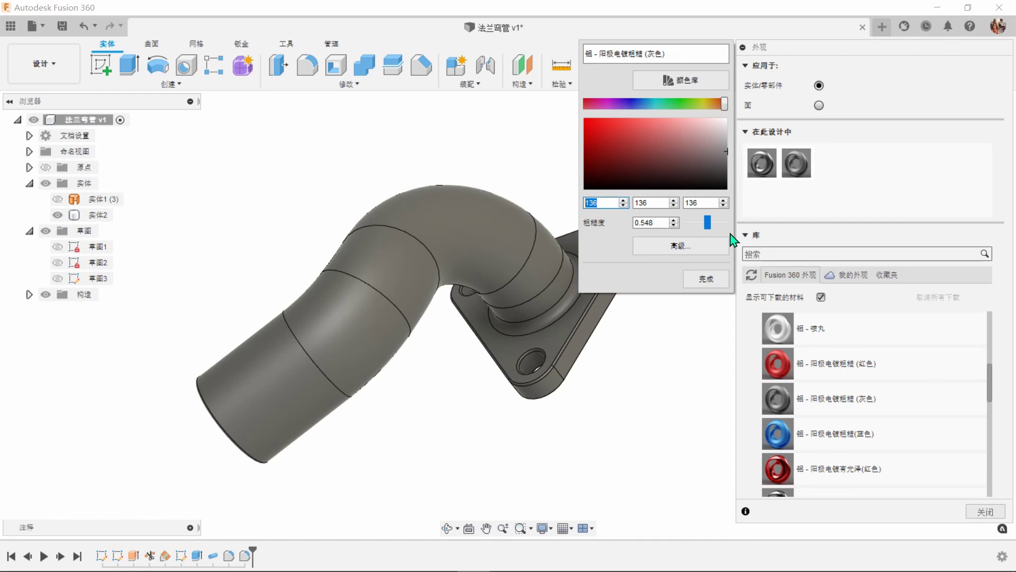
text(127)
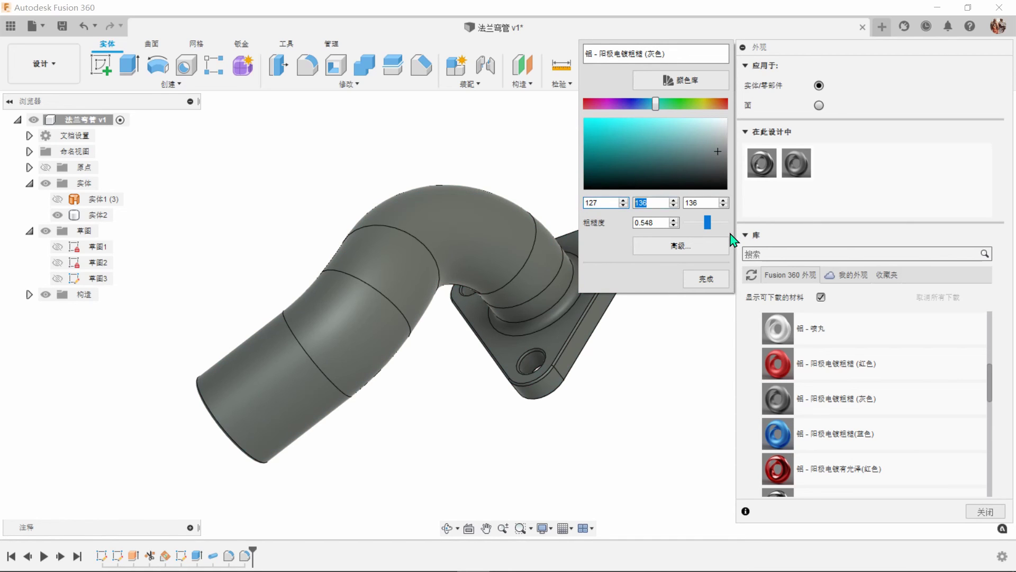
text(151)
key(Tab)
text(128)
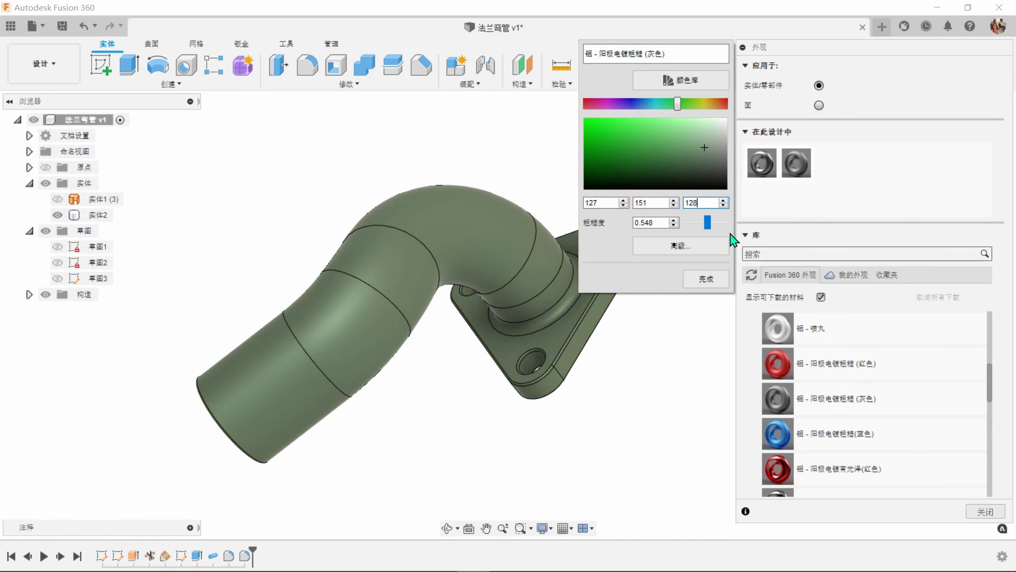
click(707, 279)
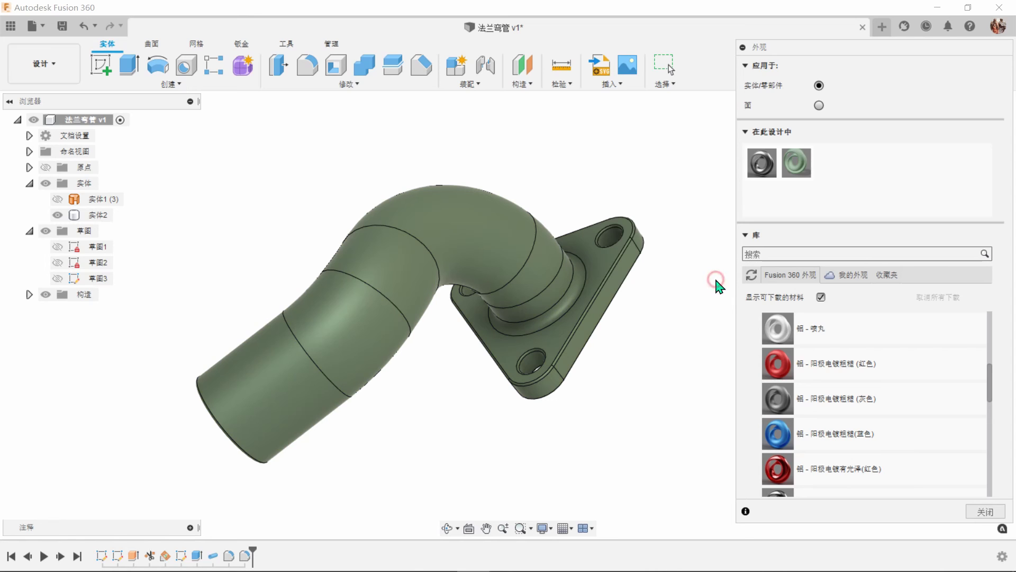
click(986, 512)
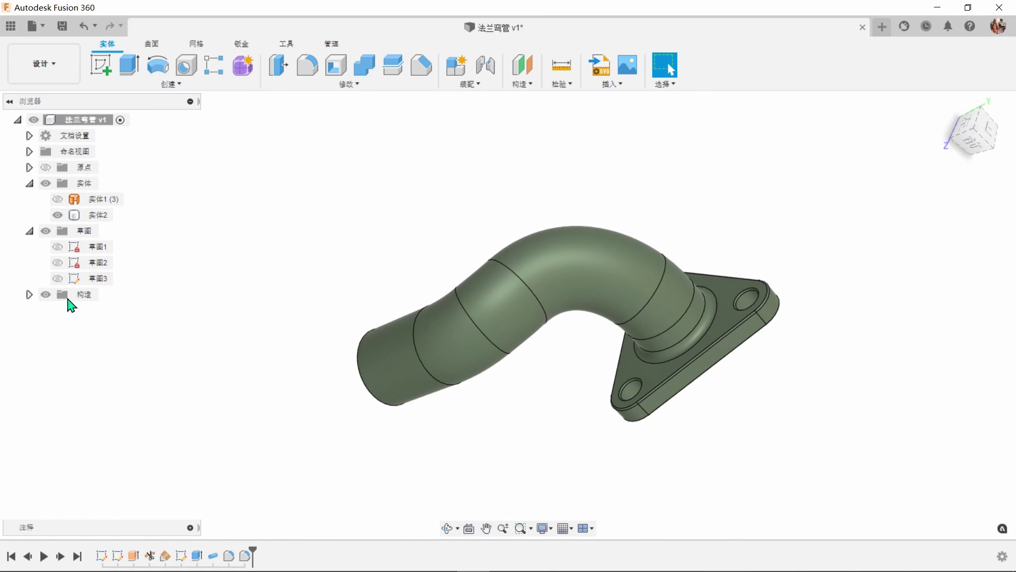
Switch to the Render workspace.
click(44, 64)
click(32, 143)
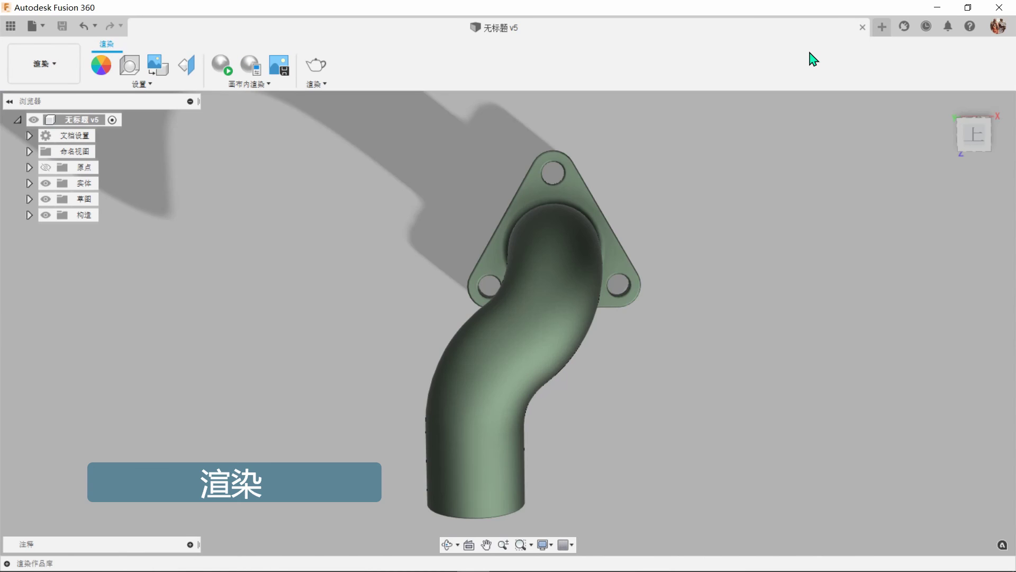